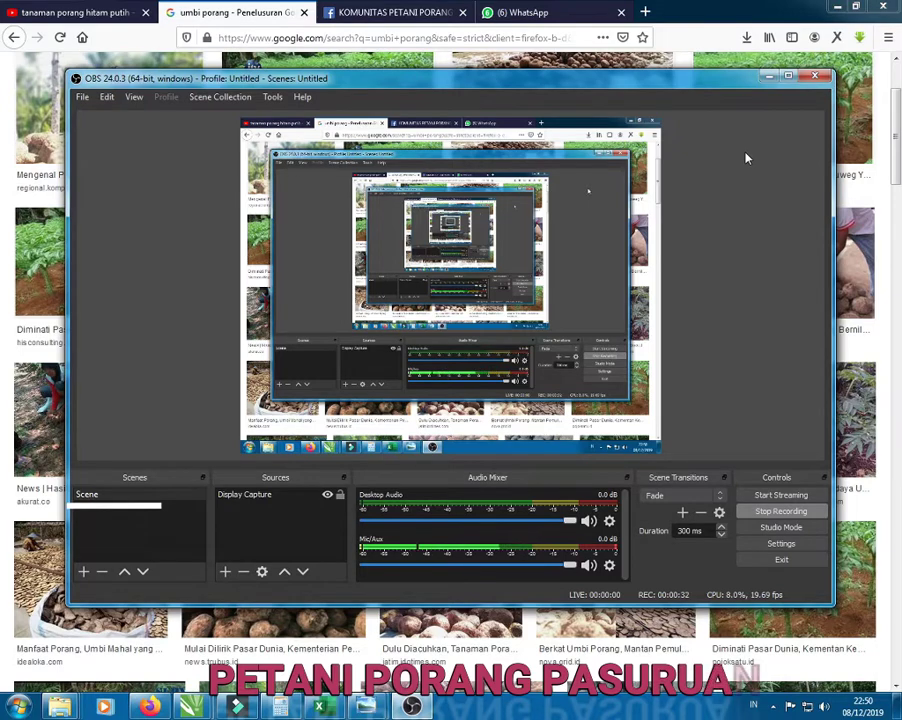
Step: Minimize the OBS window and return to the start of the "umbi porang" image results
left_click(769, 80)
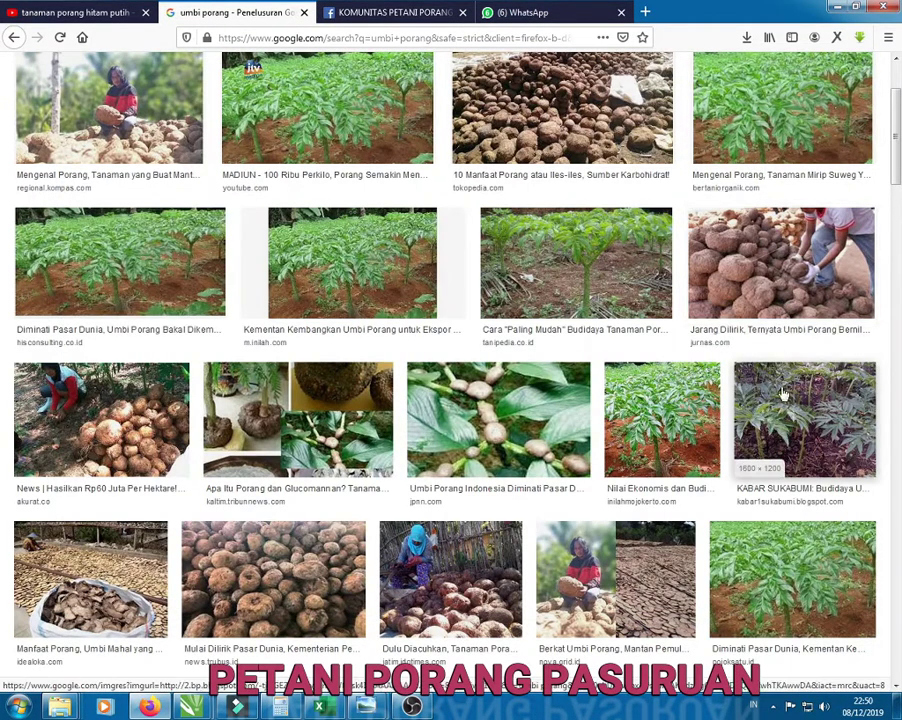
scroll(737, 441, "up", 1)
scroll(737, 441, "up", 2)
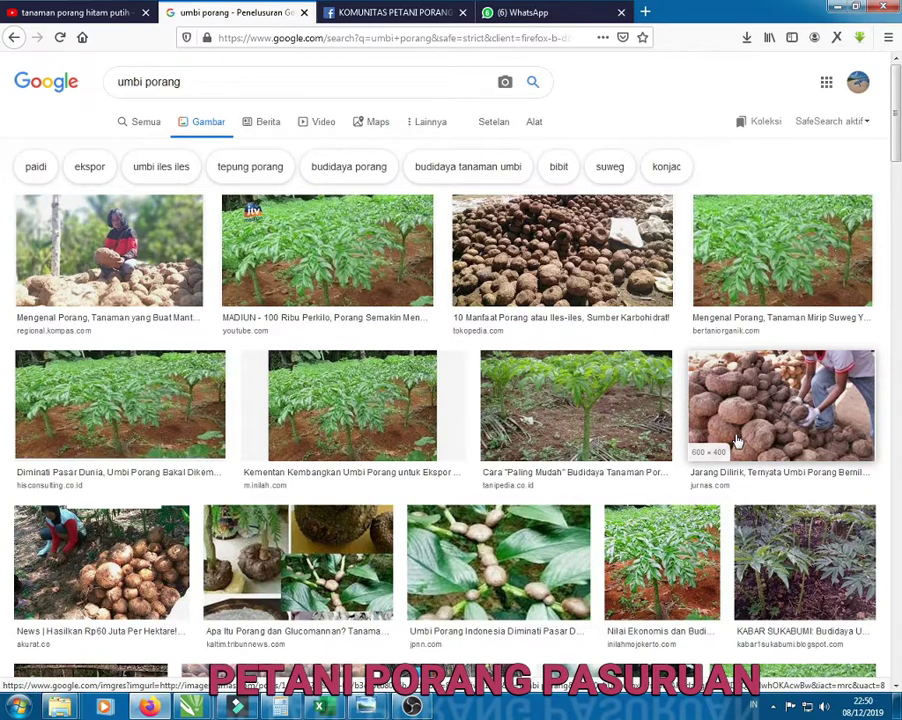
Step: Switch to YouTube and examine the first search result for "tanaman porang hitam putih"
left_click(72, 12)
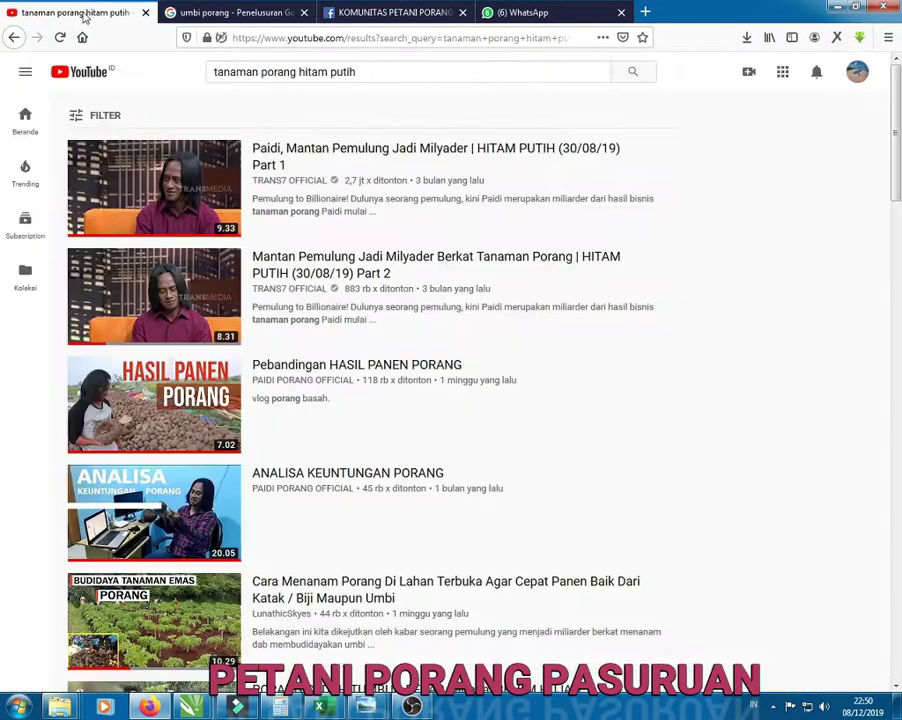
mouse_move(370, 237)
mouse_move(463, 201)
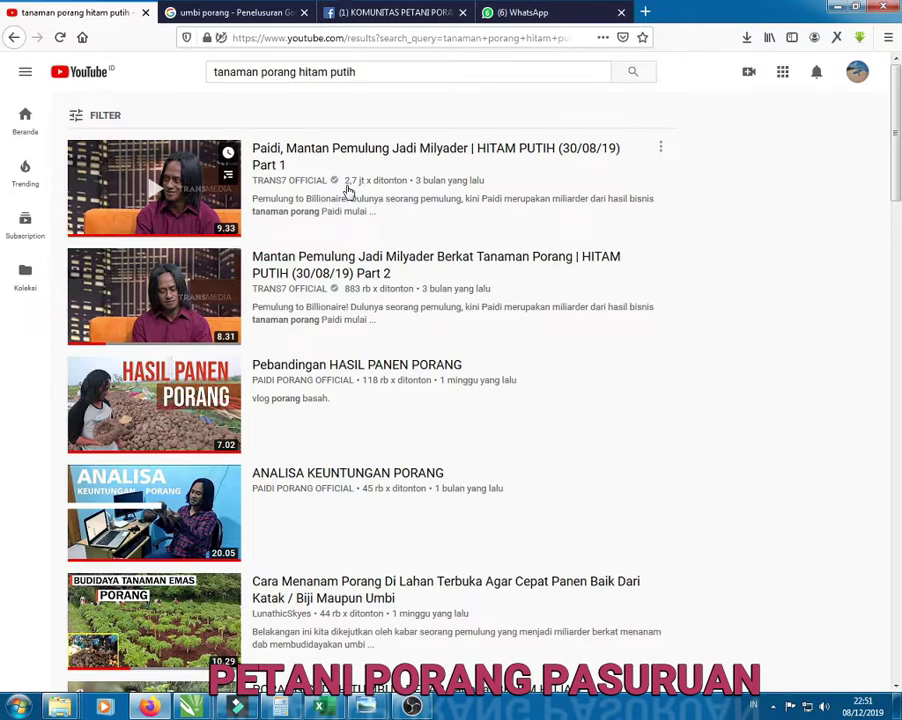
Step: Return to the Google image results for "umbi porang" and look over the porang plant and tuber pictures
left_click(230, 12)
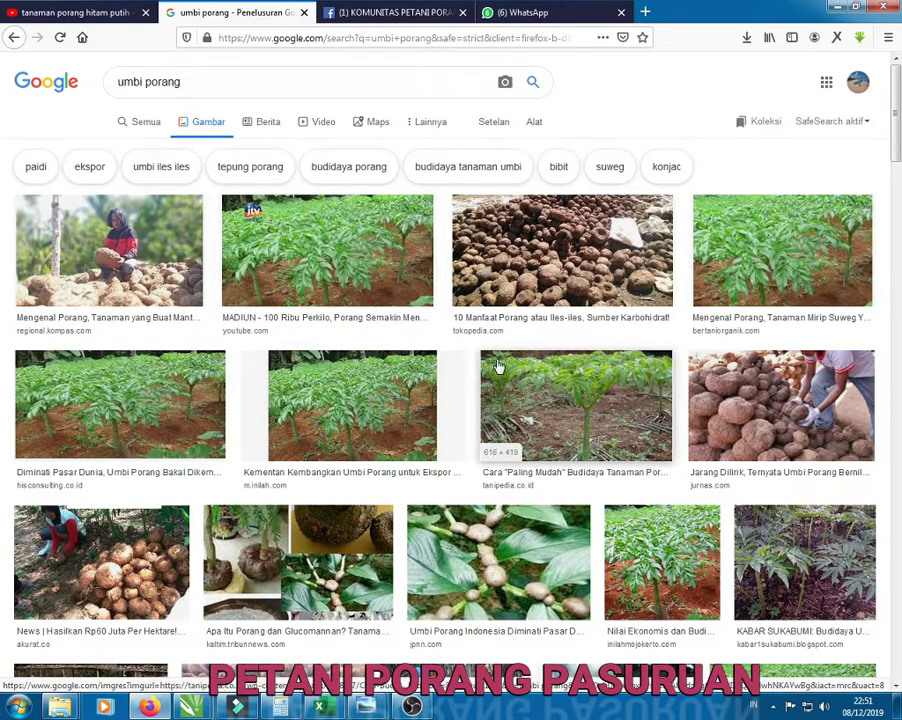
scroll(530, 262, "down", 2)
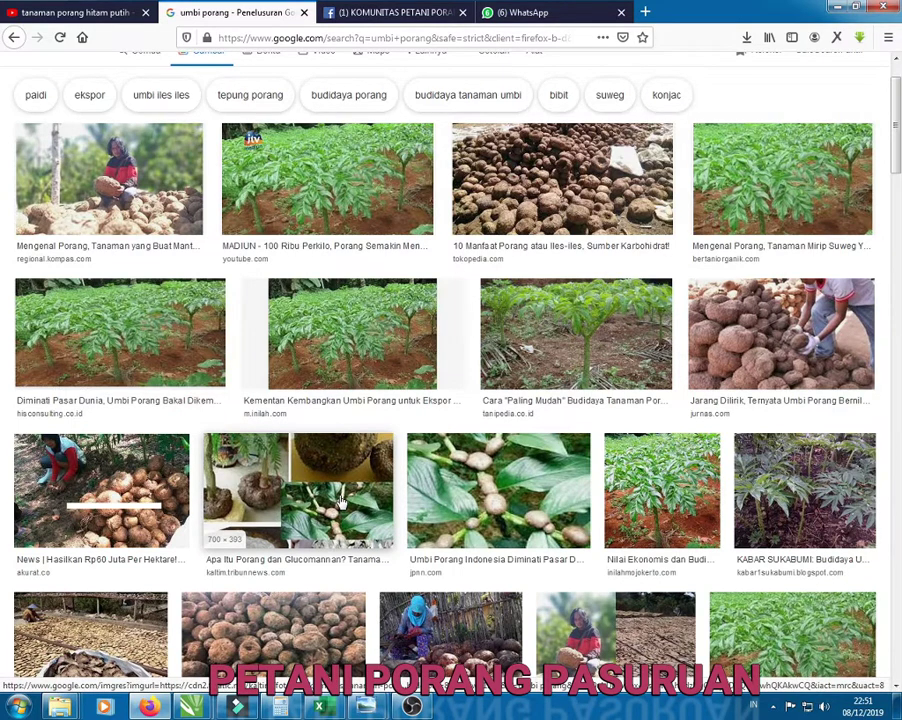
Step: Switch to Book1 in Excel to view the seed price in A2, keeping the current Windows color scheme and suppressing its prompt
mouse_move(338, 711)
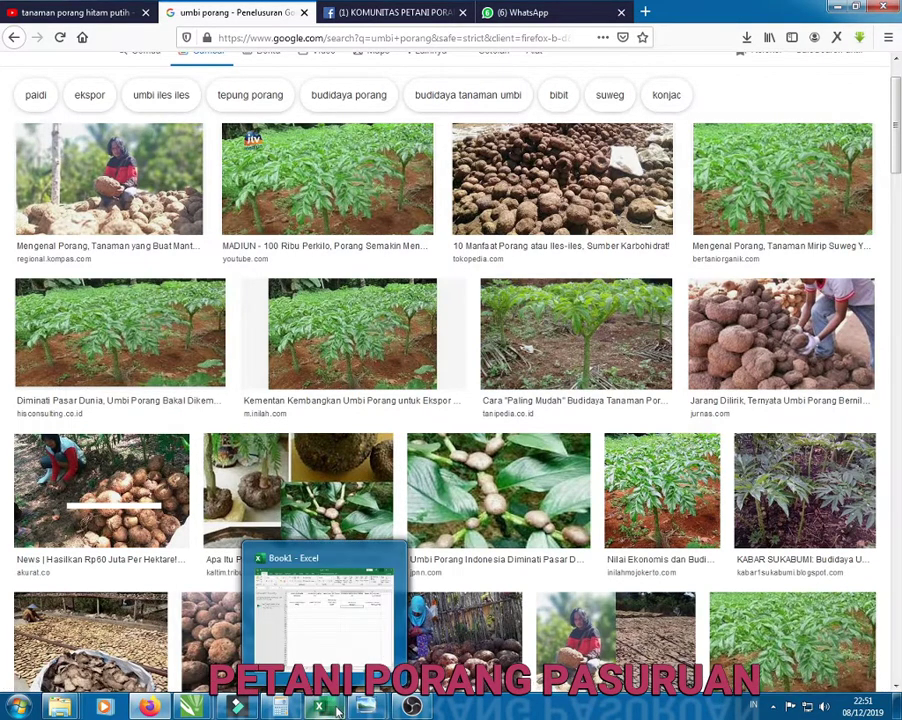
left_click(339, 710)
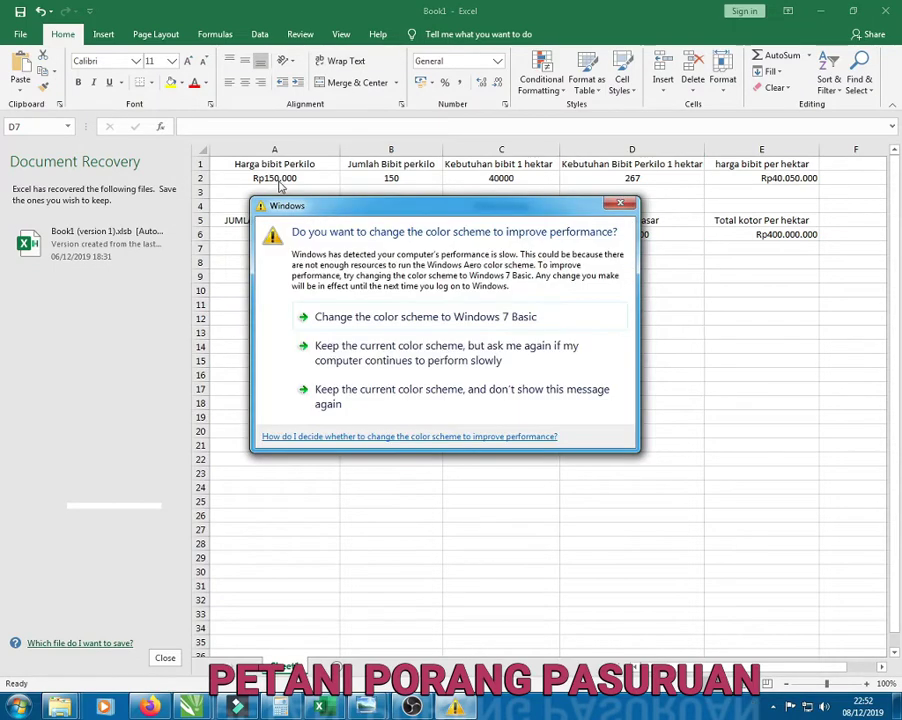
left_click(620, 204)
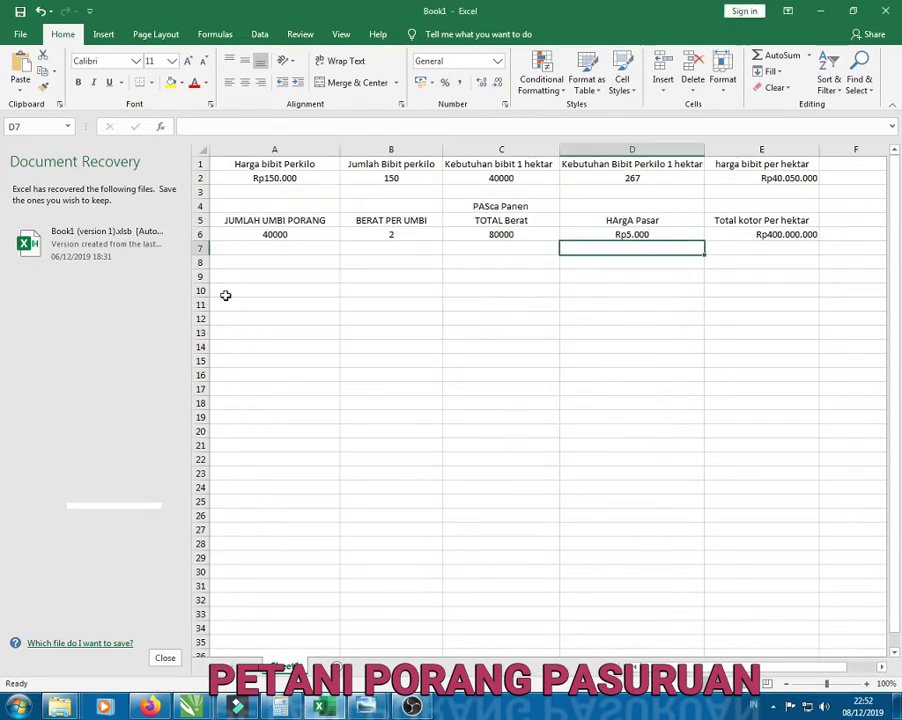
left_click(306, 184)
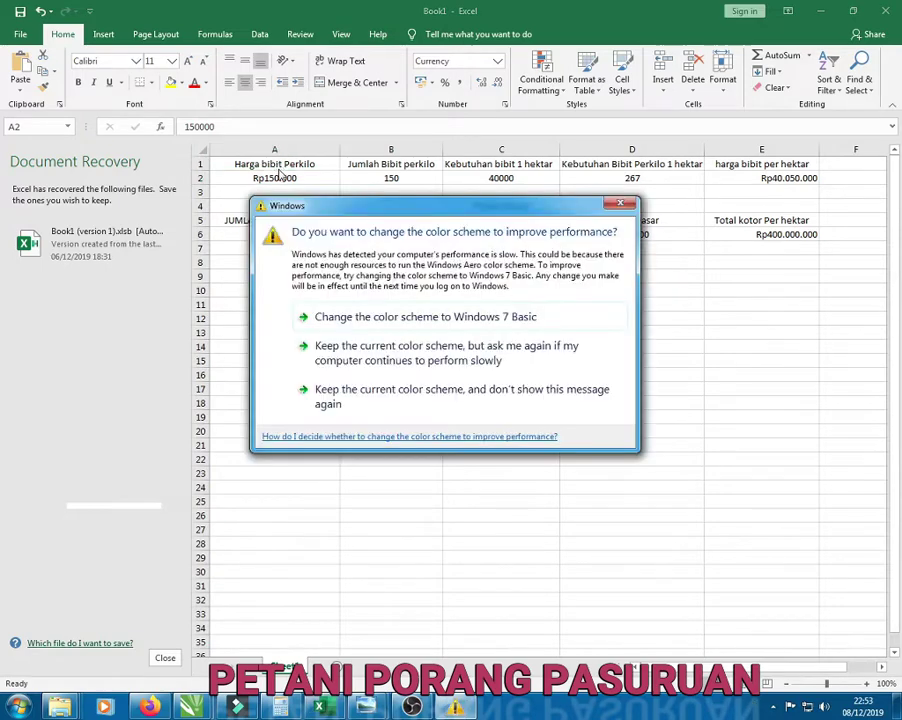
left_click(620, 204)
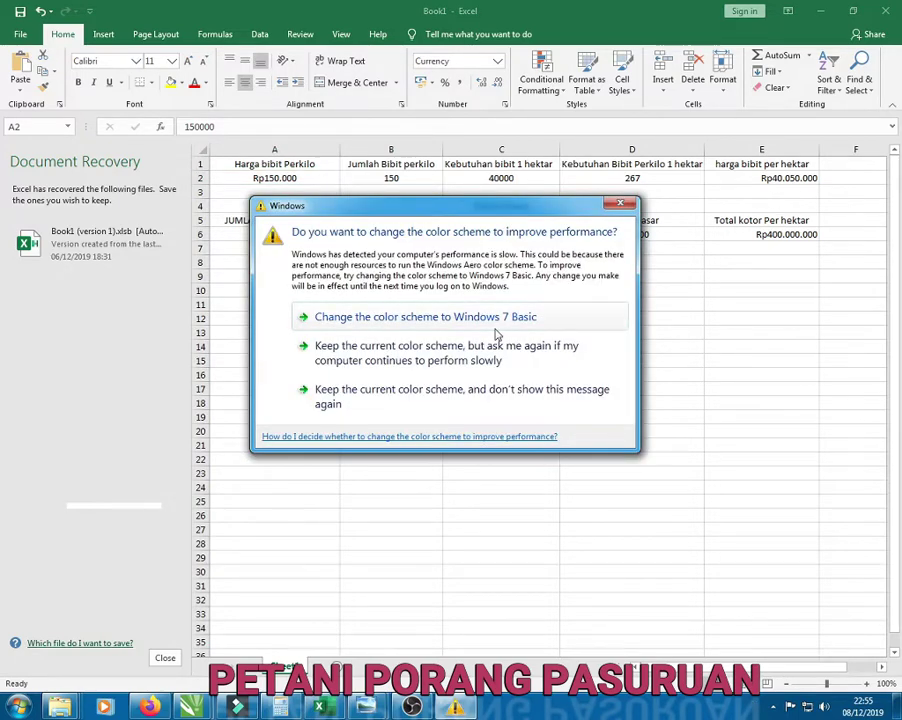
left_click(475, 393)
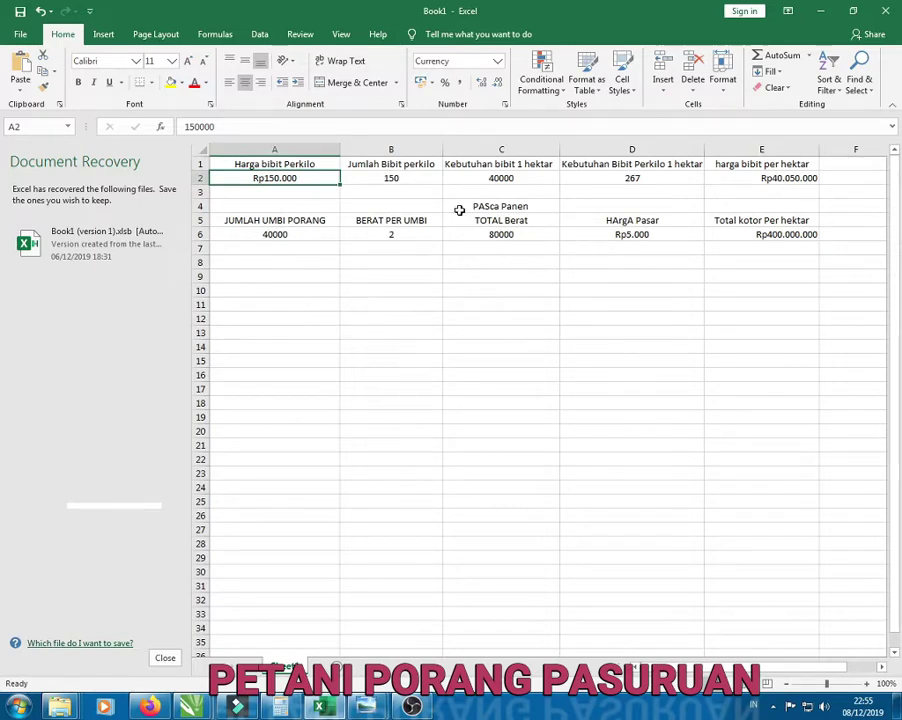
Step: Examine the PASca Panen figures: tuber count in A6, total weight in C6, market price in D6 and gross total in E6
left_click(531, 205)
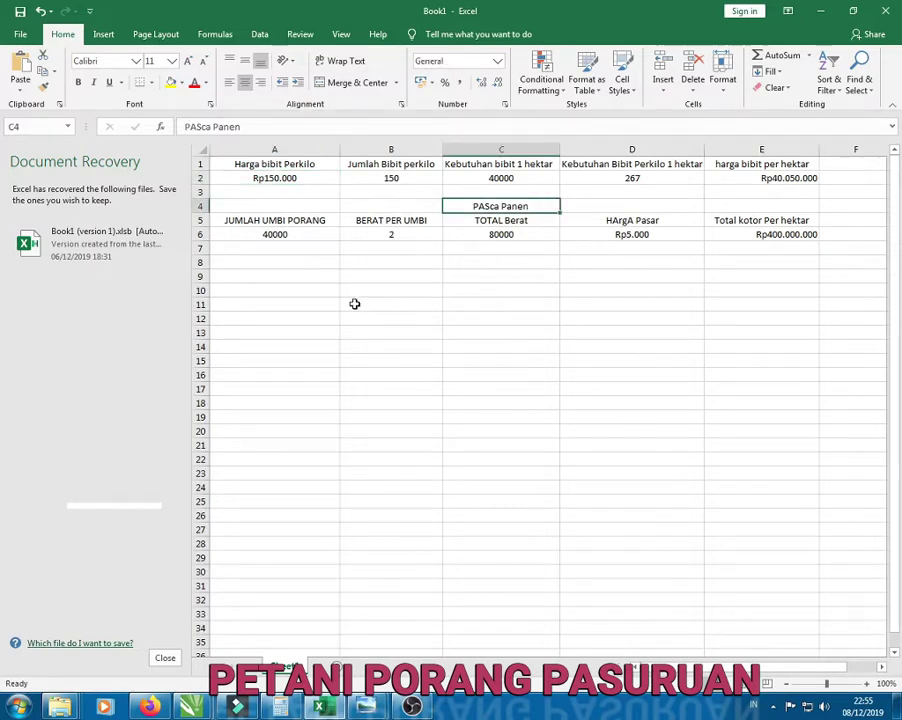
left_click(295, 232)
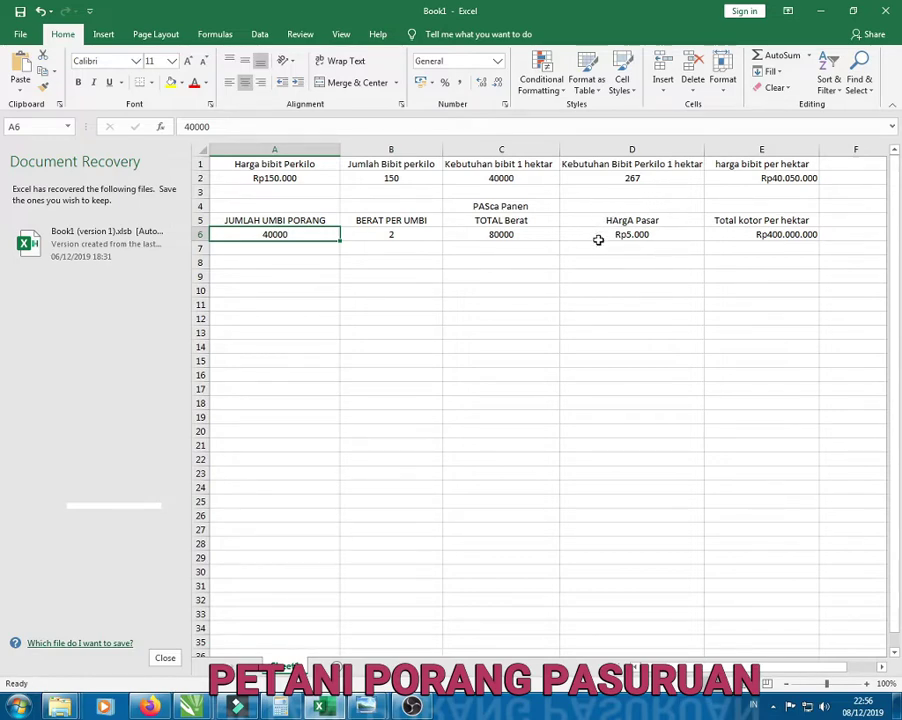
left_click(648, 235)
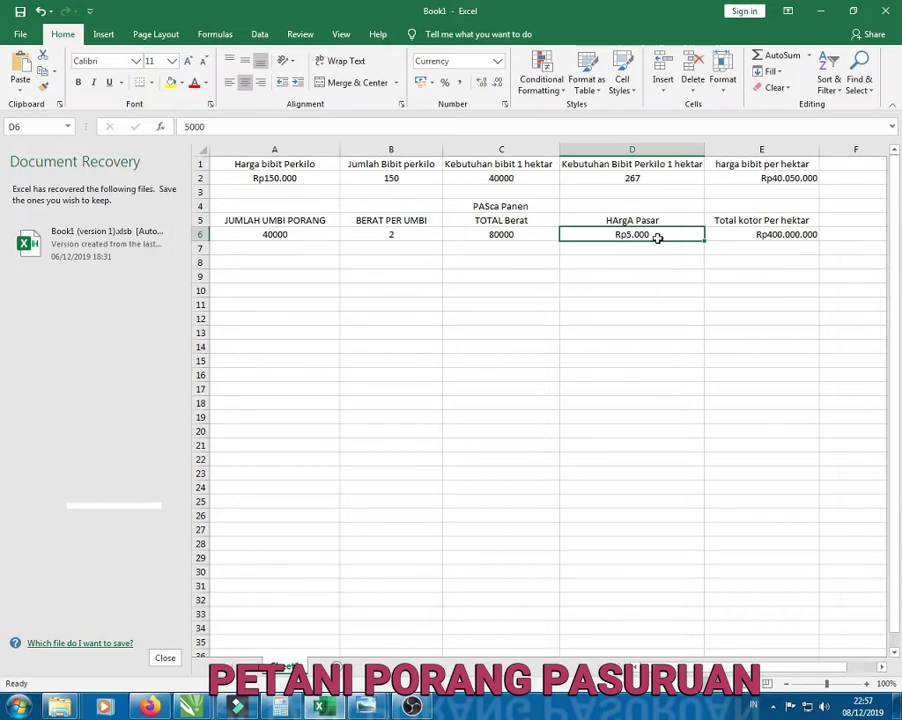
left_click(523, 240)
left_click(616, 237)
left_click(748, 238)
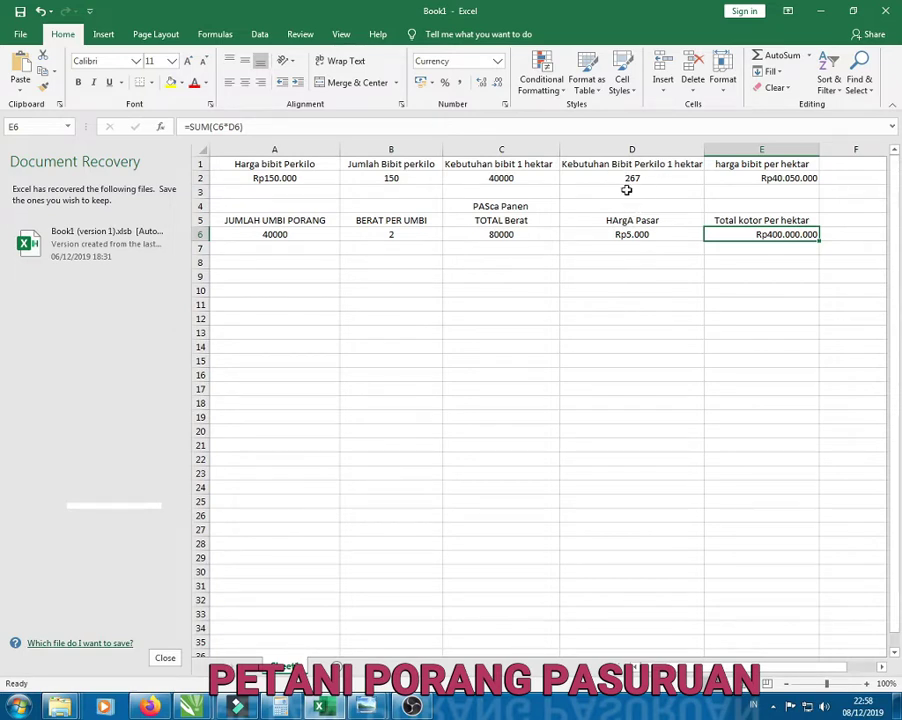
left_click(628, 193)
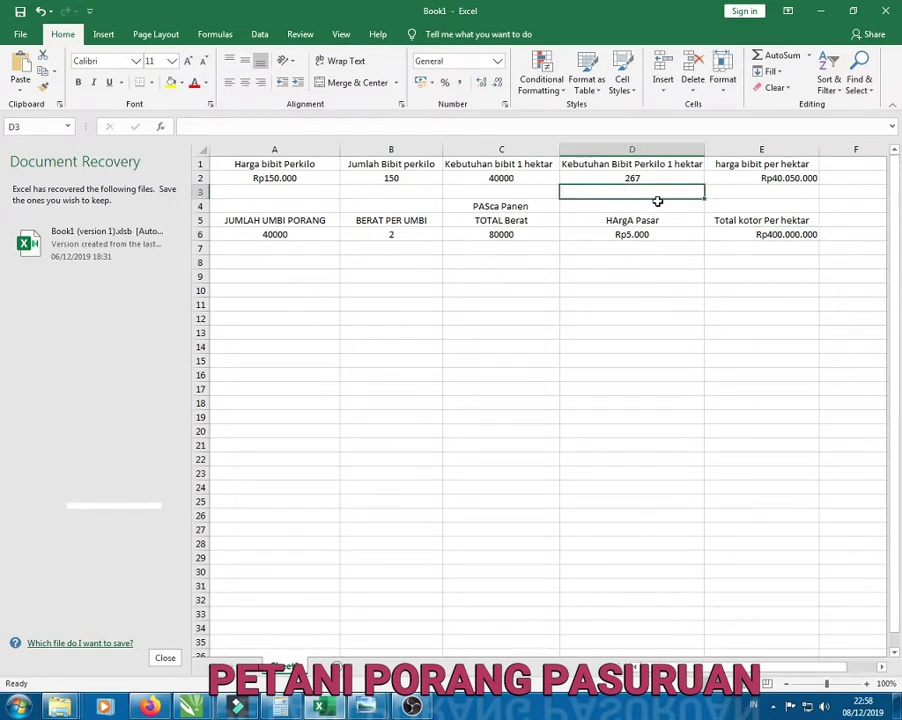
left_click(712, 196)
left_click(623, 261)
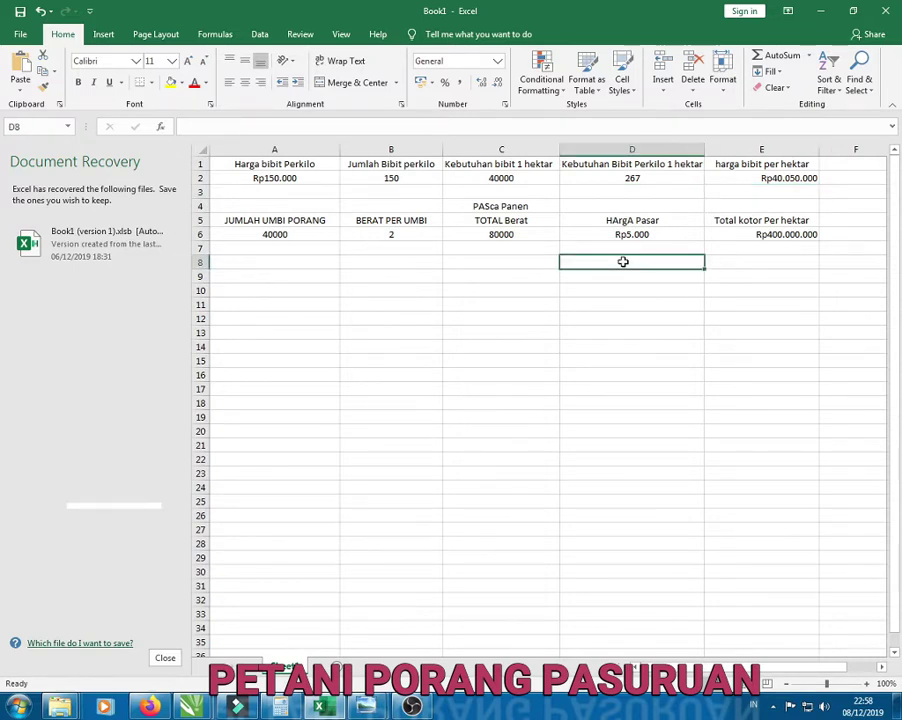
scroll(576, 334, "down", 1)
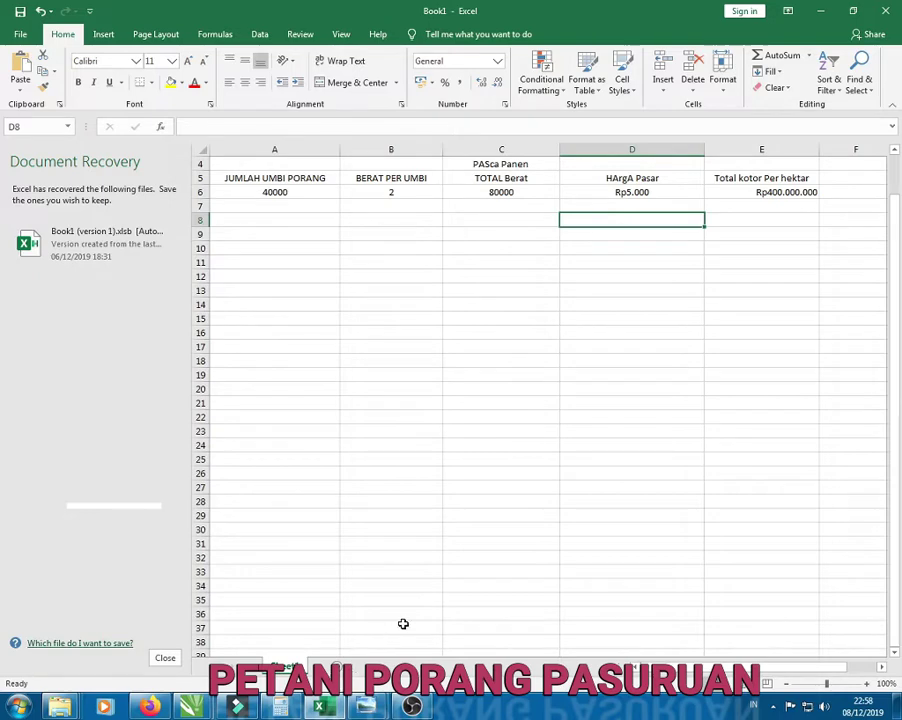
scroll(403, 624, "up", 1)
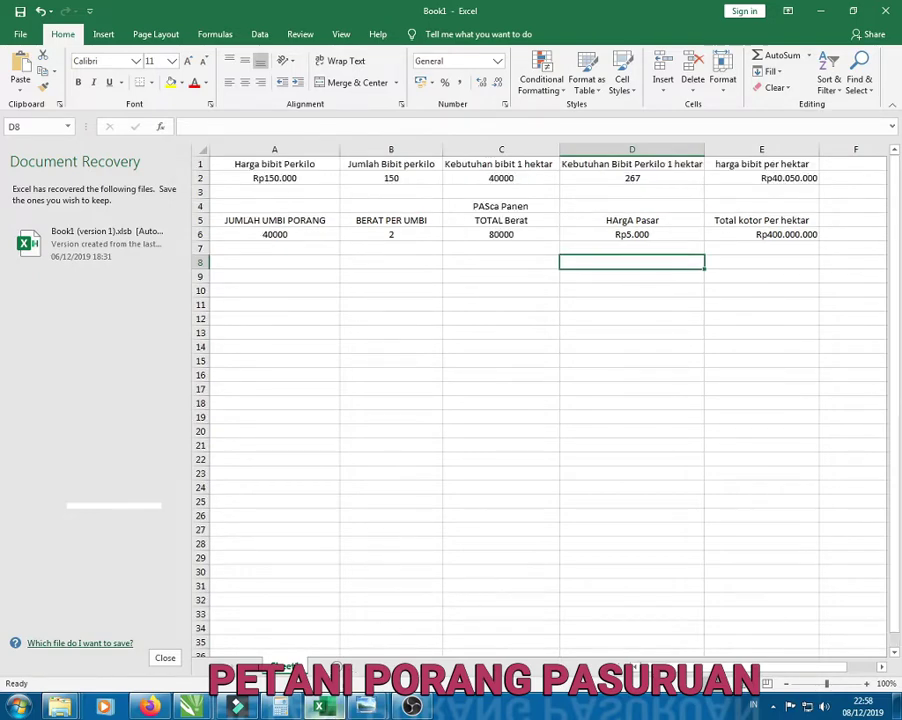
Step: Switch to the Untitled-2 drawing in CorelDRAW and move the green rectangle numbered 1 closer to rectangle 2
mouse_move(203, 706)
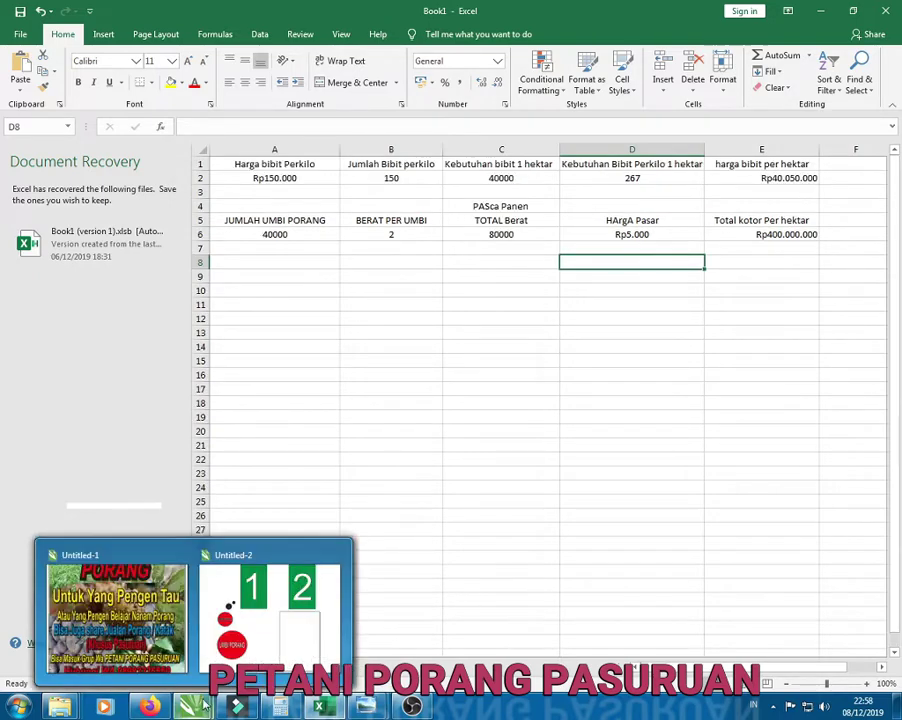
left_click(270, 642)
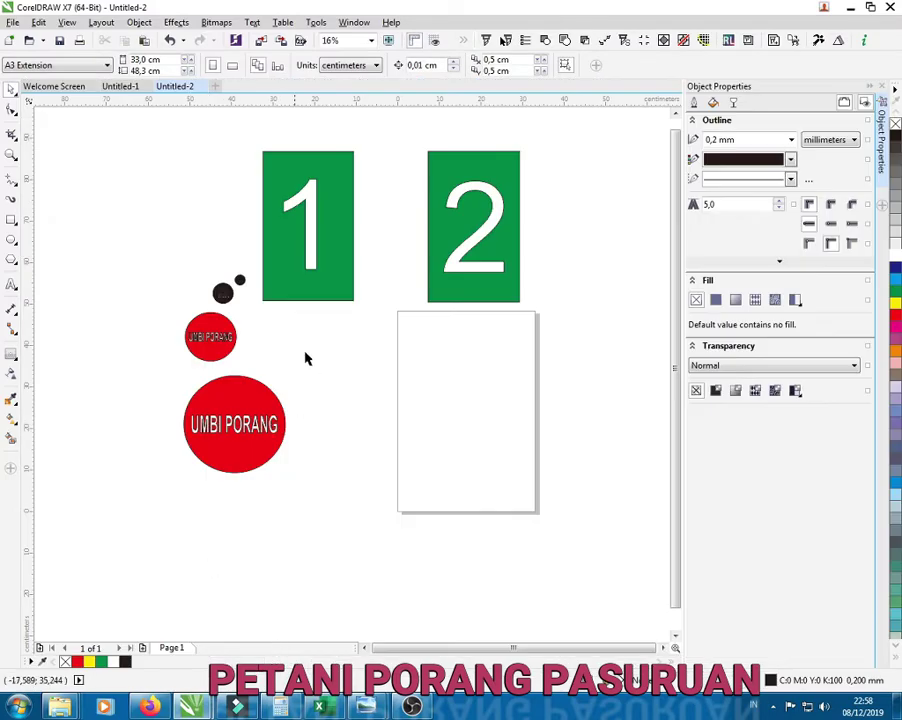
scroll(244, 274, "up", 2)
scroll(250, 280, "down", 3)
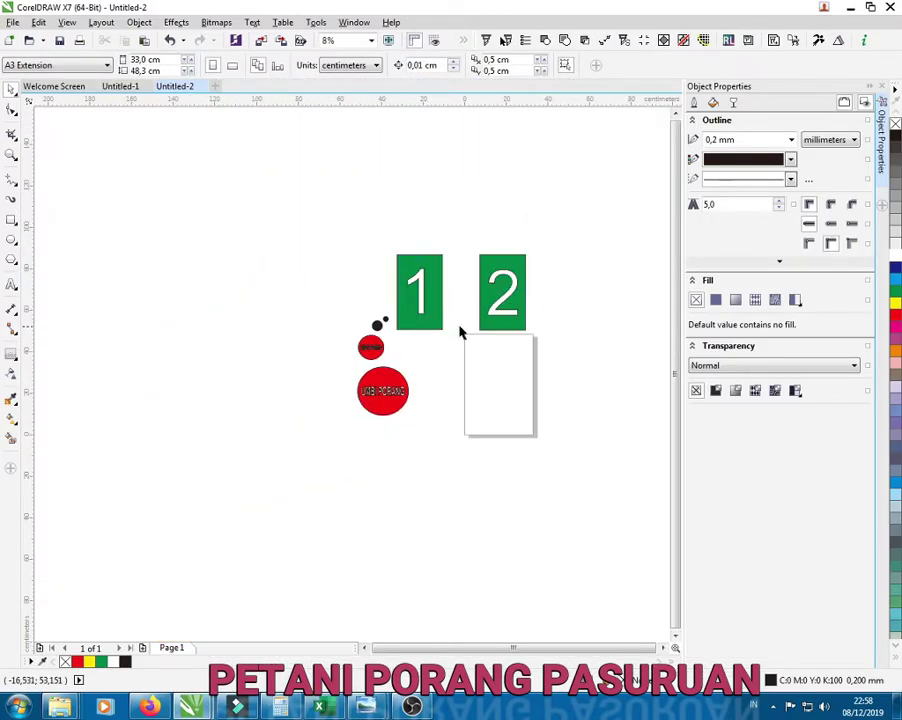
scroll(528, 287, "up", 1)
left_click(355, 250)
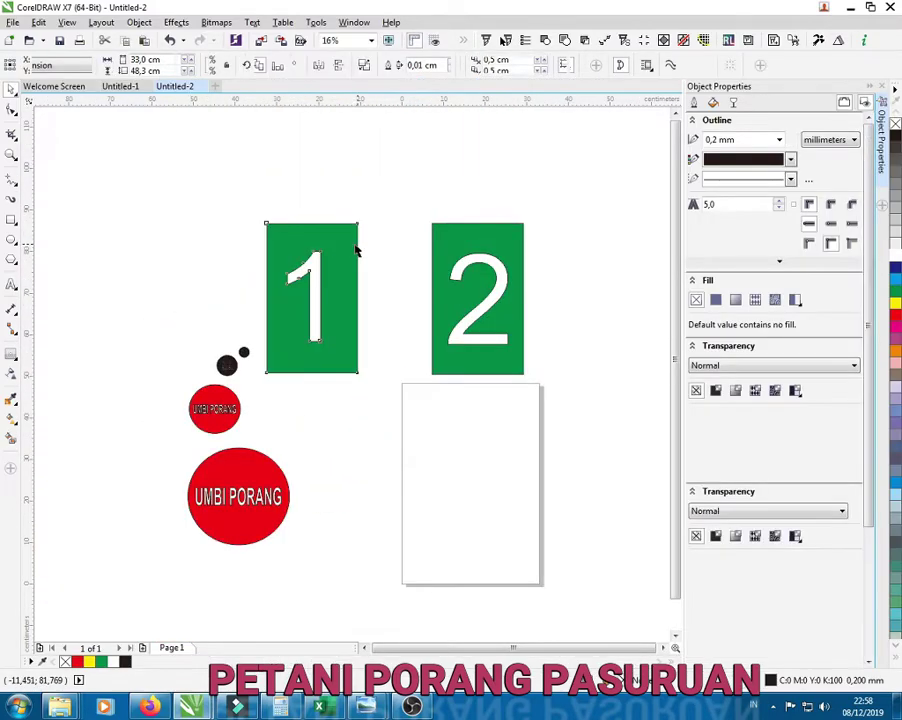
left_click_drag(355, 250, 387, 243)
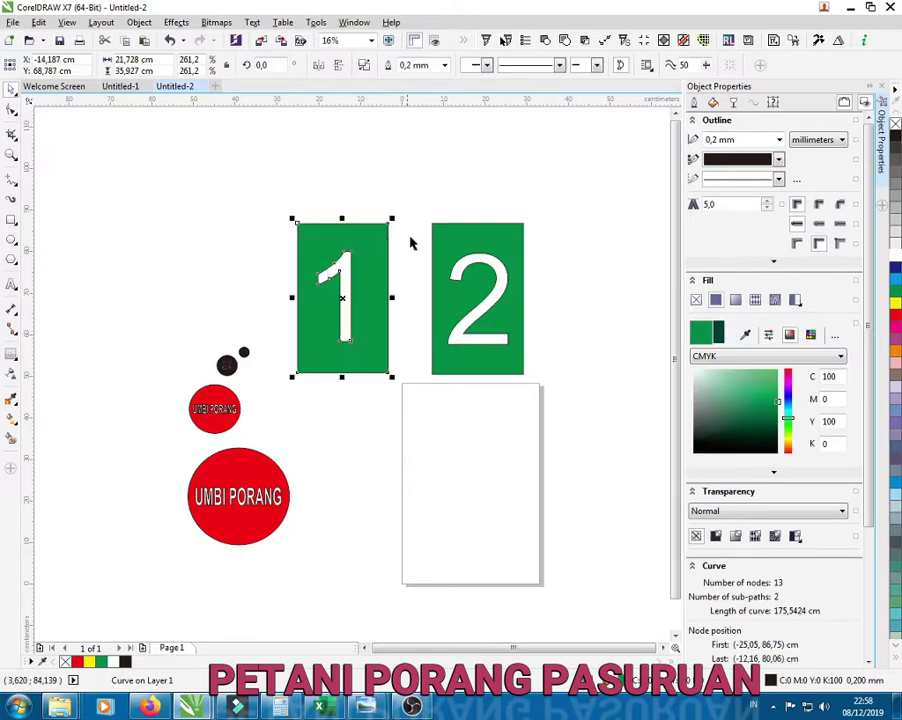
Step: Move the smallest black KATAK BULBIL circle into the upper-left corner of the green rectangle numbered 1
scroll(370, 303, "up", 1)
scroll(150, 416, "up", 1)
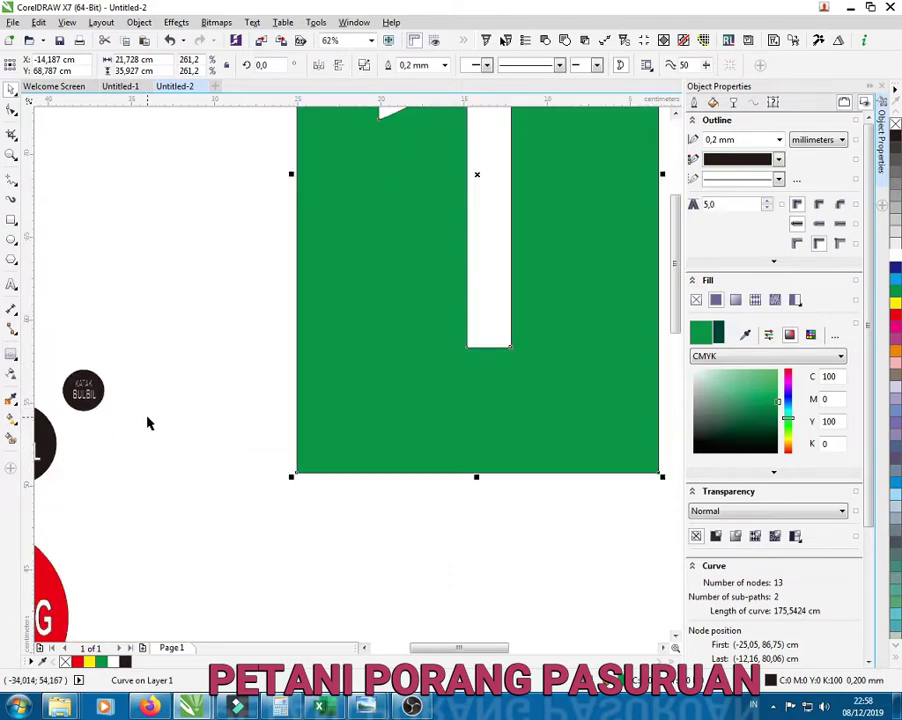
scroll(152, 418, "down", 2)
scroll(140, 414, "up", 1)
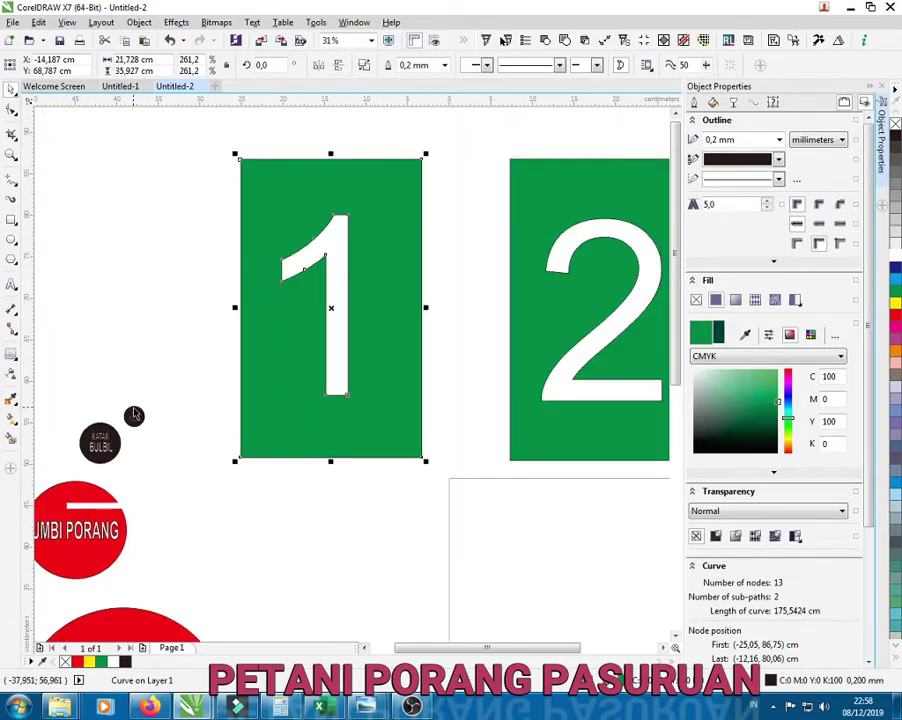
left_click(133, 415)
scroll(132, 417, "up", 4)
scroll(130, 425, "down", 2)
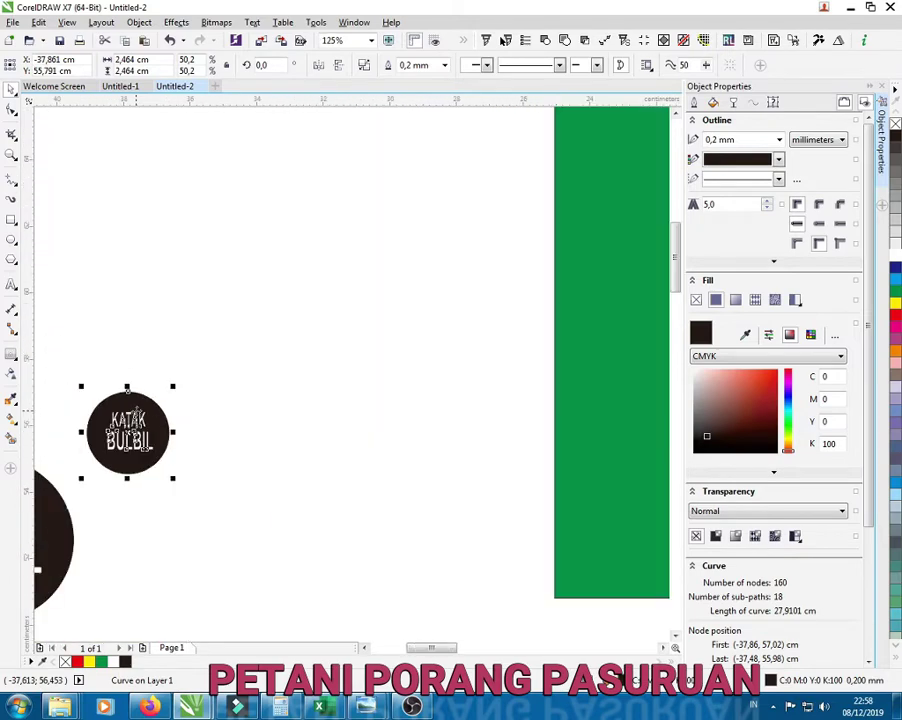
scroll(130, 425, "down", 1)
scroll(140, 425, "up", 1)
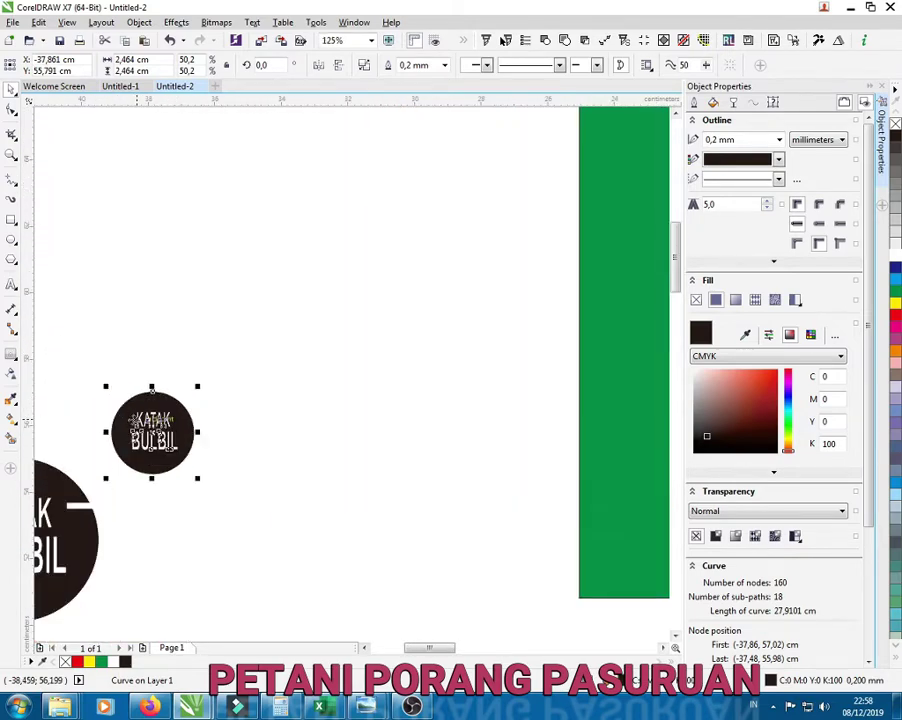
scroll(140, 425, "down", 1)
mouse_move(143, 425)
left_mouse_down()
mouse_move(237, 380)
mouse_move(392, 199)
mouse_move(380, 124)
mouse_move(409, 124)
left_mouse_up()
Step: Copy the small KATAK BULBIL circle just to its right and repeat the duplication into a row of seven across rectangle 1
scroll(389, 195, "down", 1)
scroll(391, 197, "down", 1)
scroll(386, 136, "up", 2)
scroll(380, 124, "down", 1)
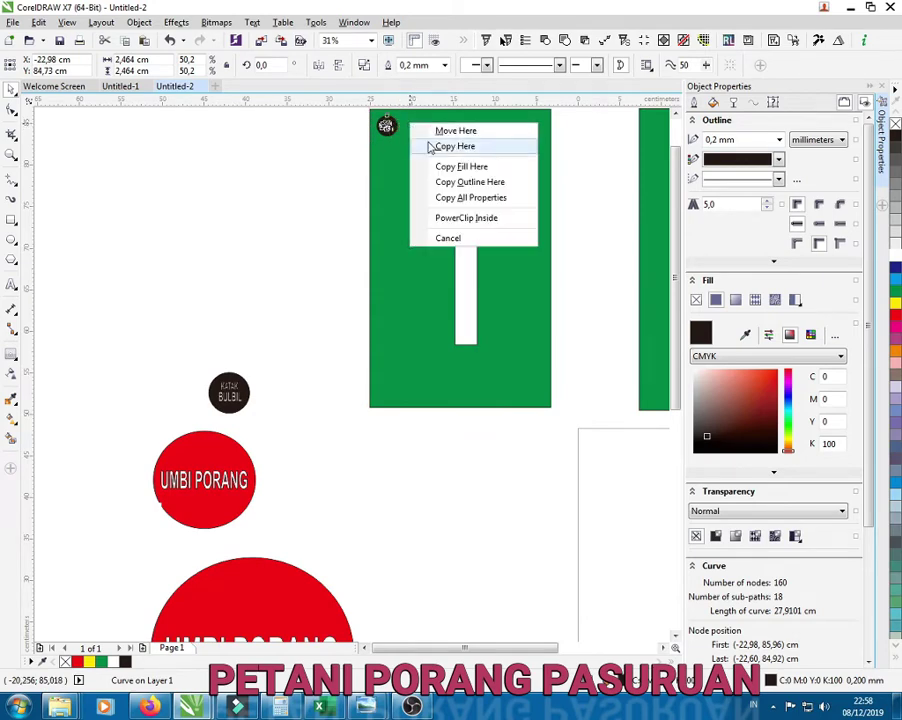
left_click(427, 145)
key("ctrl+r")
key("ctrl+r")
key("ctrl+r")
key("ctrl+r")
key("ctrl+r")
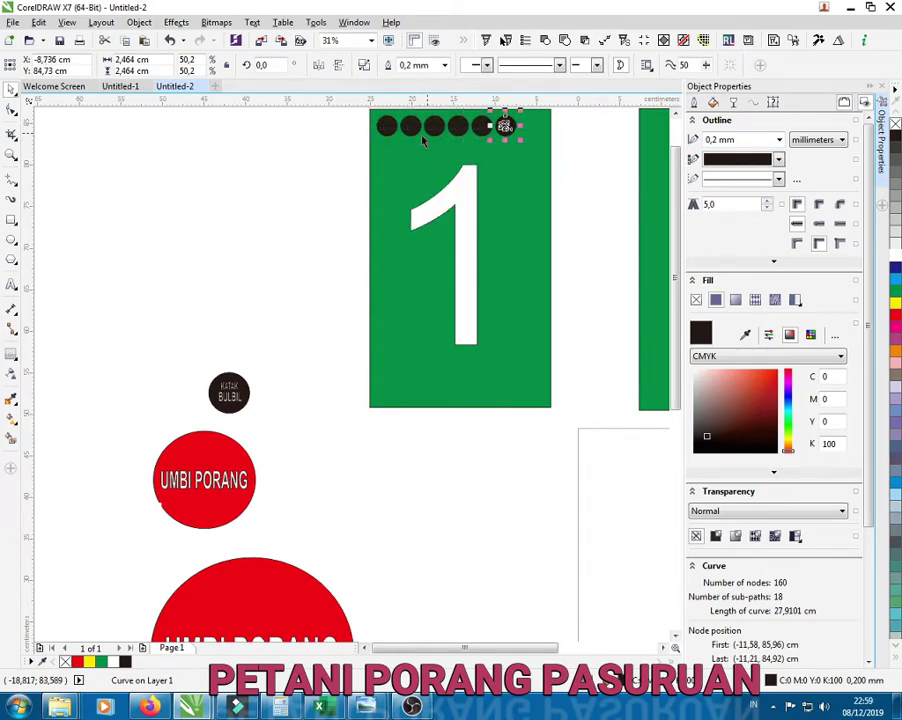
Step: Copy the whole row of seven circles directly below itself and repeat the duplication until twelve rows fill green rectangle 1
left_click_drag(556, 136, 356, 114)
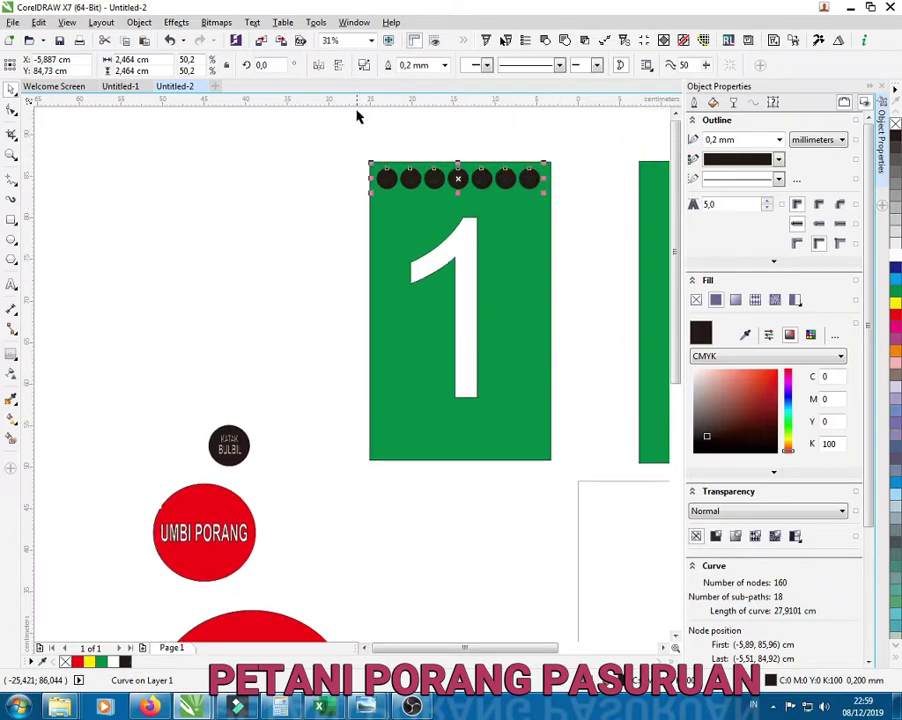
mouse_move(394, 196)
left_mouse_down()
mouse_move(396, 220)
mouse_move(392, 212)
left_mouse_up()
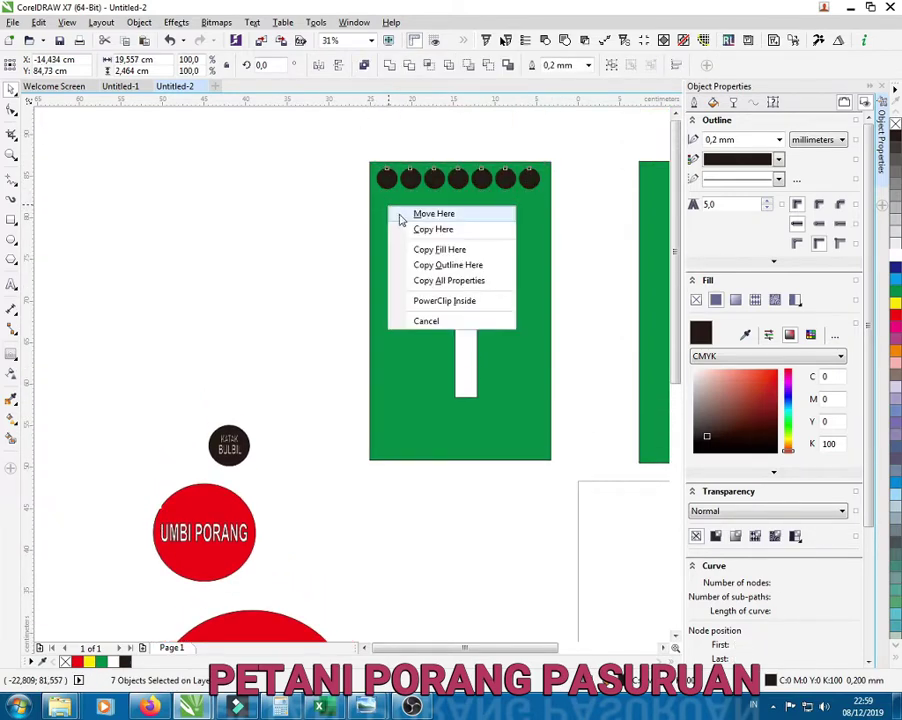
left_click(432, 229)
key("ctrl+r")
key("ctrl+r")
key("ctrl+r")
key("ctrl+r")
key("ctrl+r")
key("ctrl+r")
key("ctrl+r")
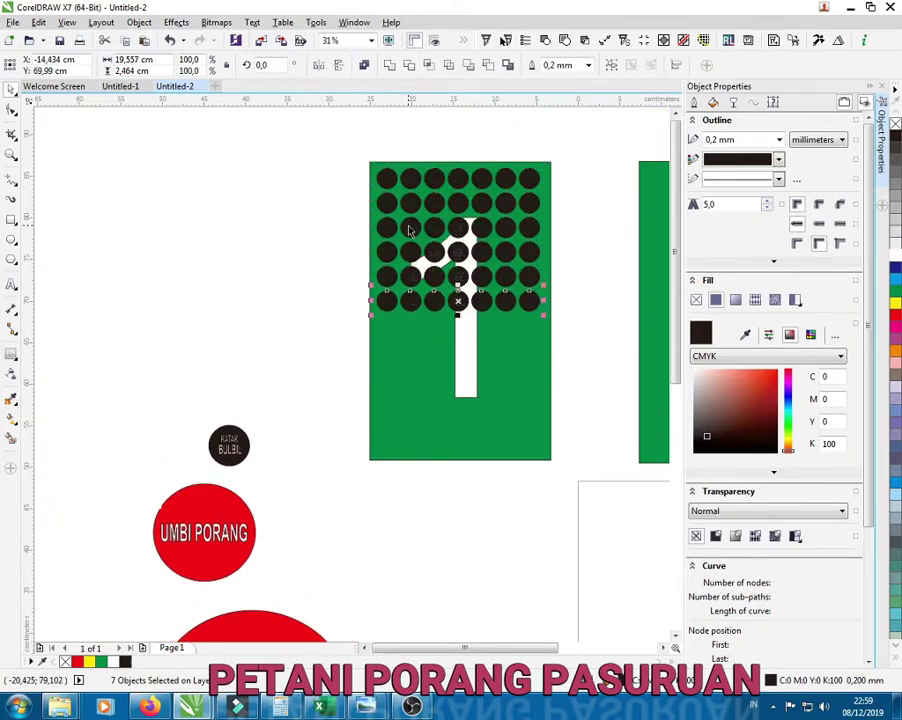
key("ctrl+r")
key("ctrl+r")
key("ctrl+r")
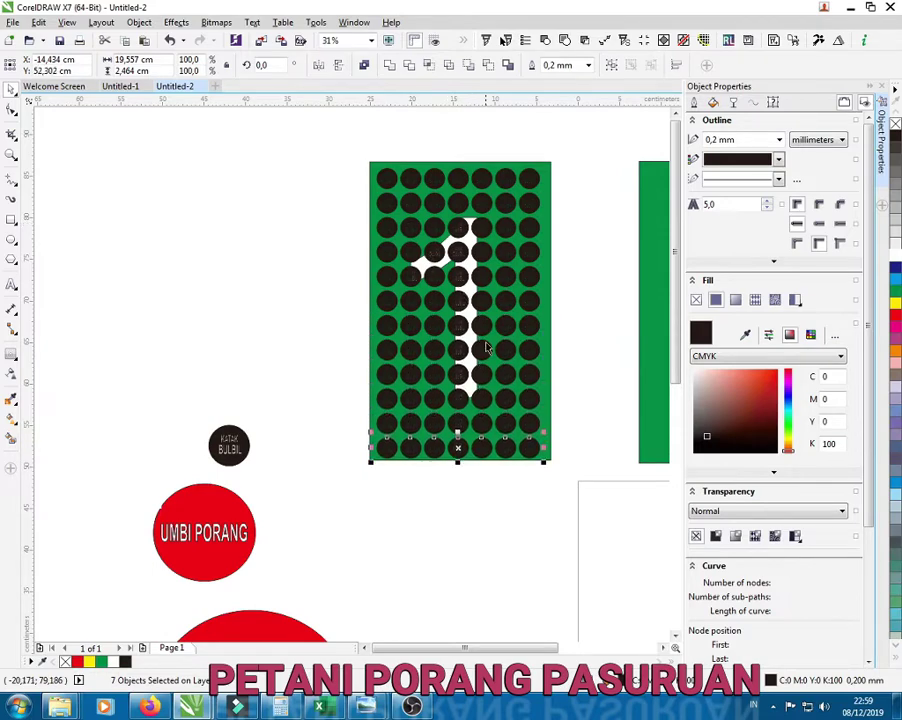
Step: Move the medium UMBI PORANG circle beside green rectangle 1 and place the larger KATAK BULBIL circle above it
left_click(473, 499)
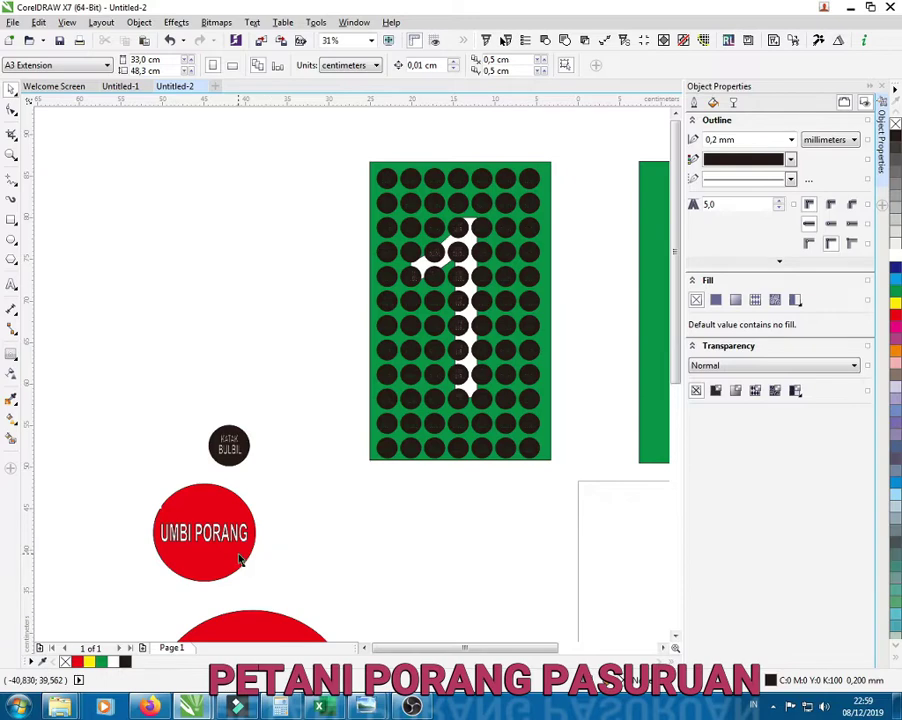
left_click_drag(240, 560, 308, 364)
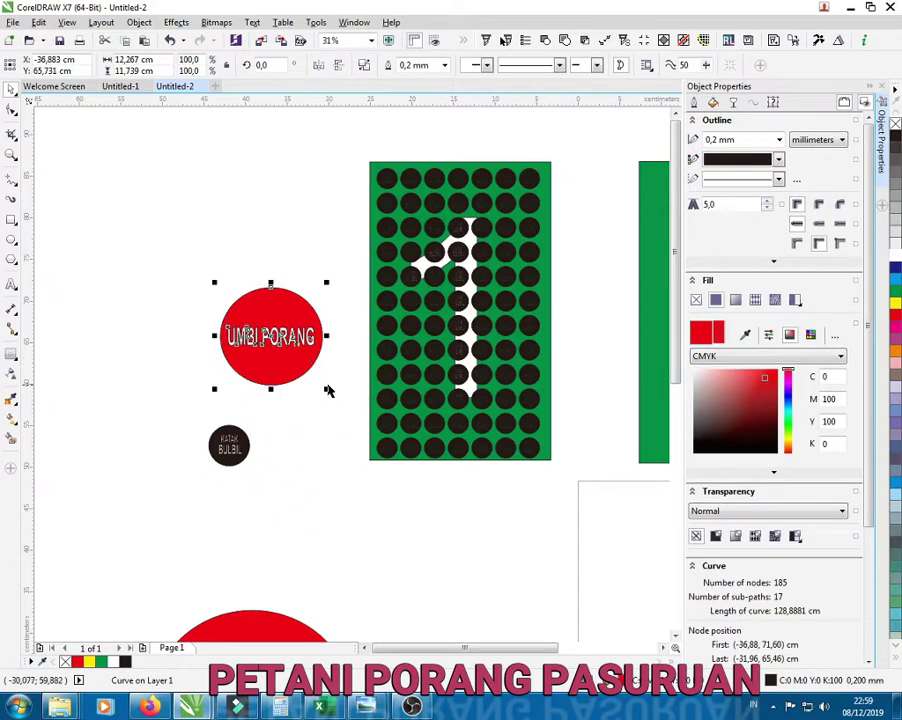
left_click_drag(234, 448, 326, 217)
Step: Scale the medium UMBI PORANG circle down proportionally to about 8.9 cm wide
left_click(296, 346)
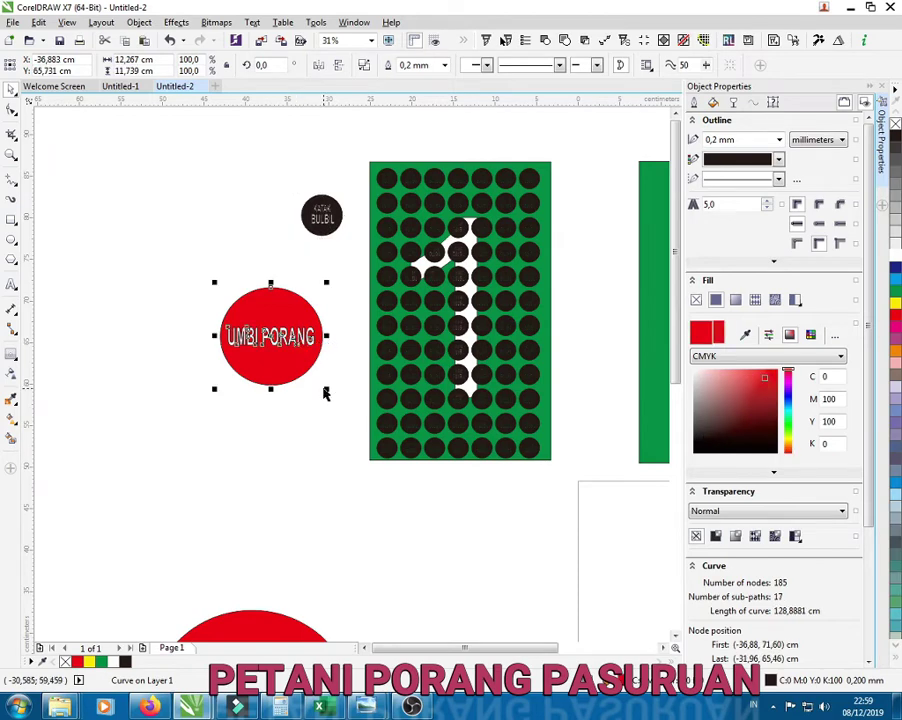
left_click_drag(324, 393, 316, 374)
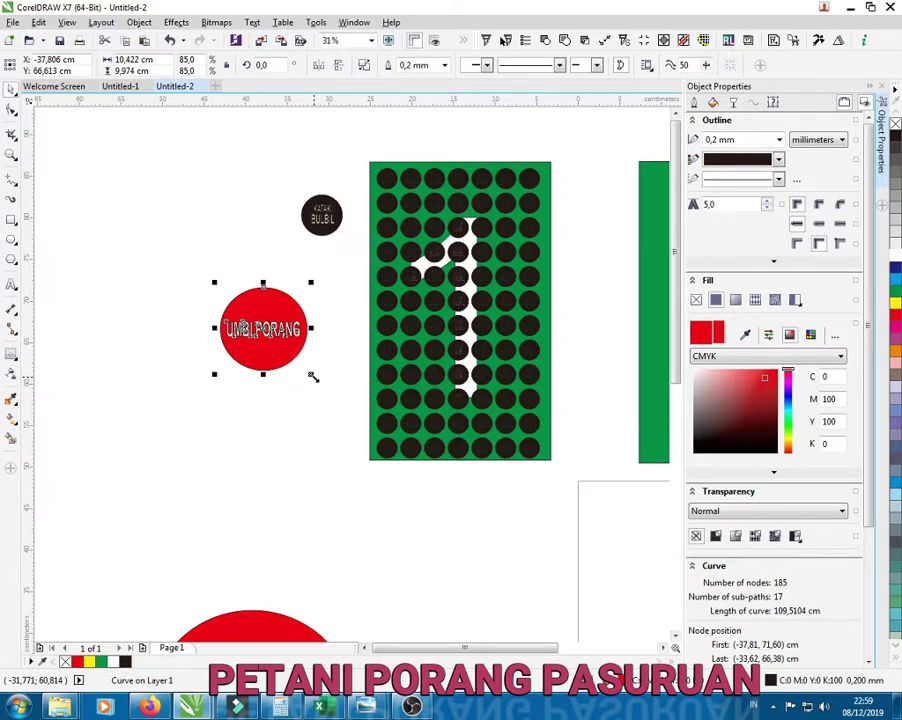
left_click_drag(313, 376, 301, 366)
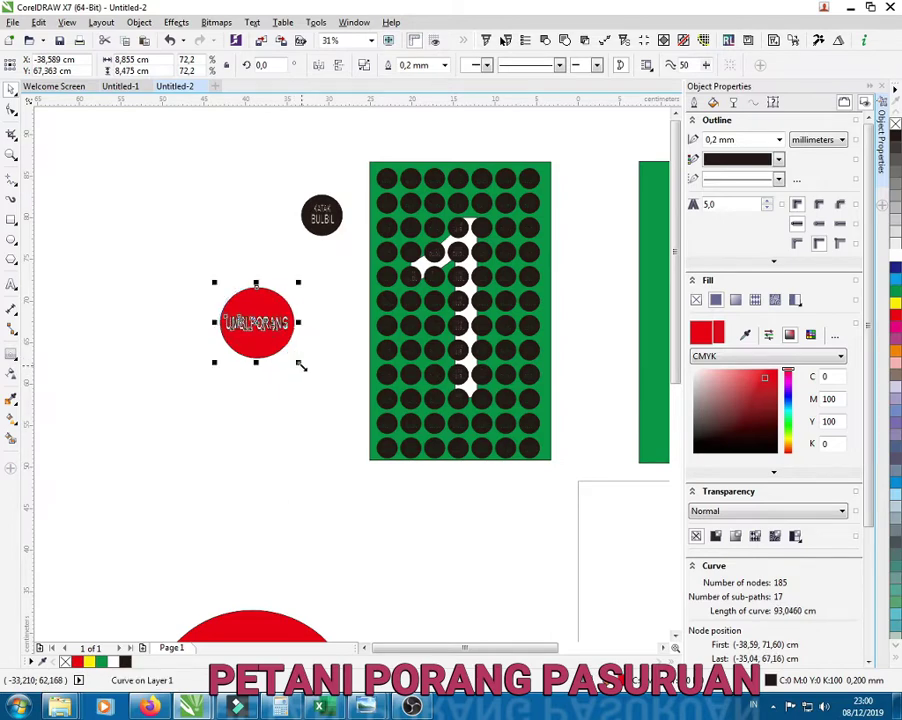
Step: Move the larger KATAK BULBIL circle down below the scaled UMBI PORANG circle and raise that red circle beside rectangle 1's upper edge
scroll(298, 366, "down", 2)
scroll(310, 362, "up", 2)
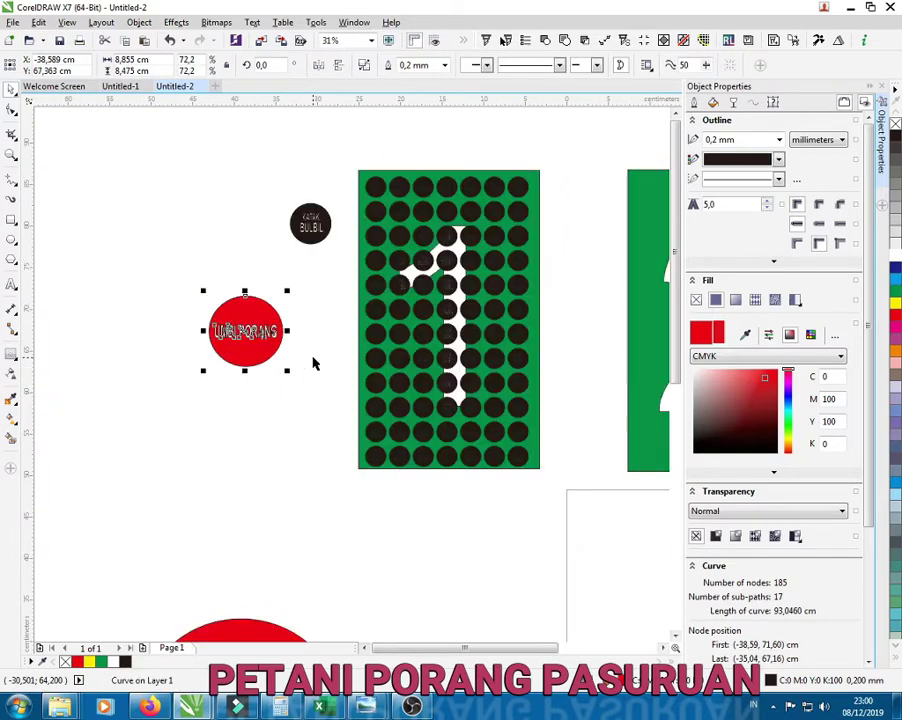
left_click_drag(310, 224, 240, 519)
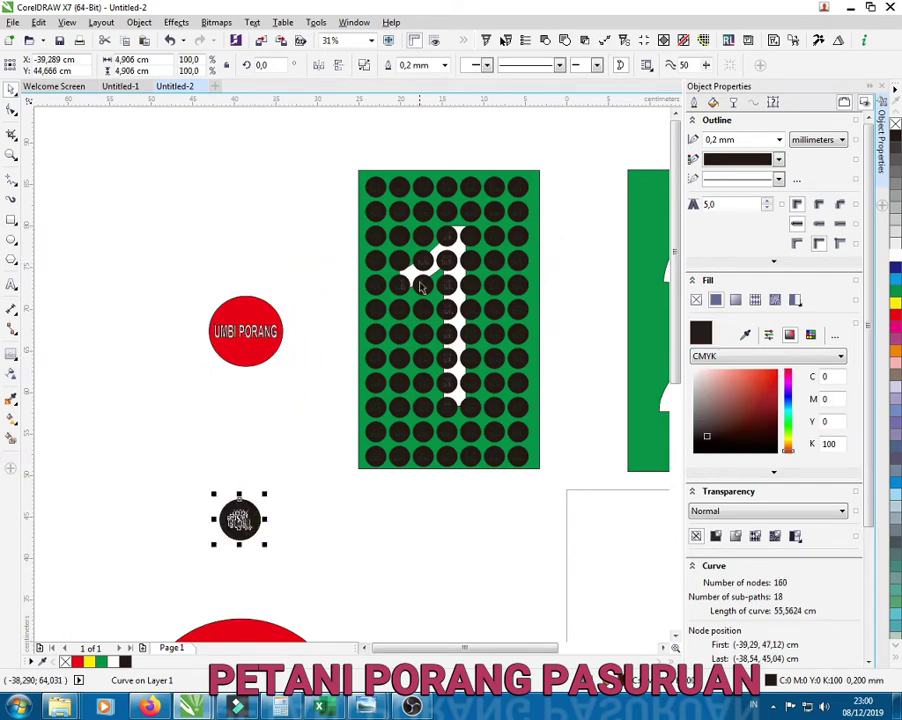
left_click_drag(278, 332, 326, 205)
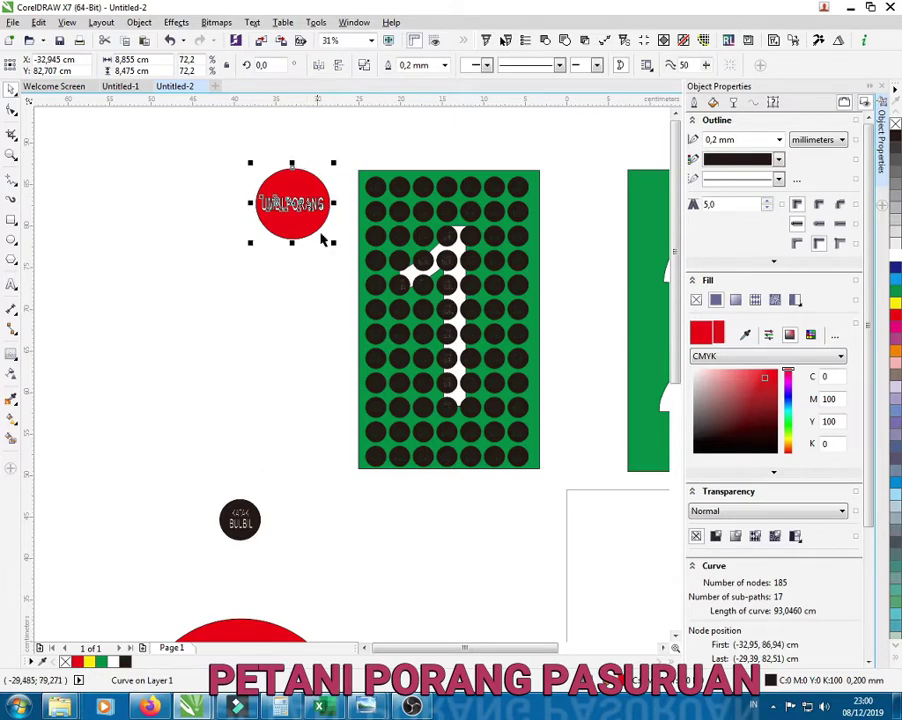
Step: Copy a small black circle from the corner of rectangle 1 to just above the UMBI PORANG circle beside it
left_click_drag(375, 184, 289, 154)
left_click(296, 167)
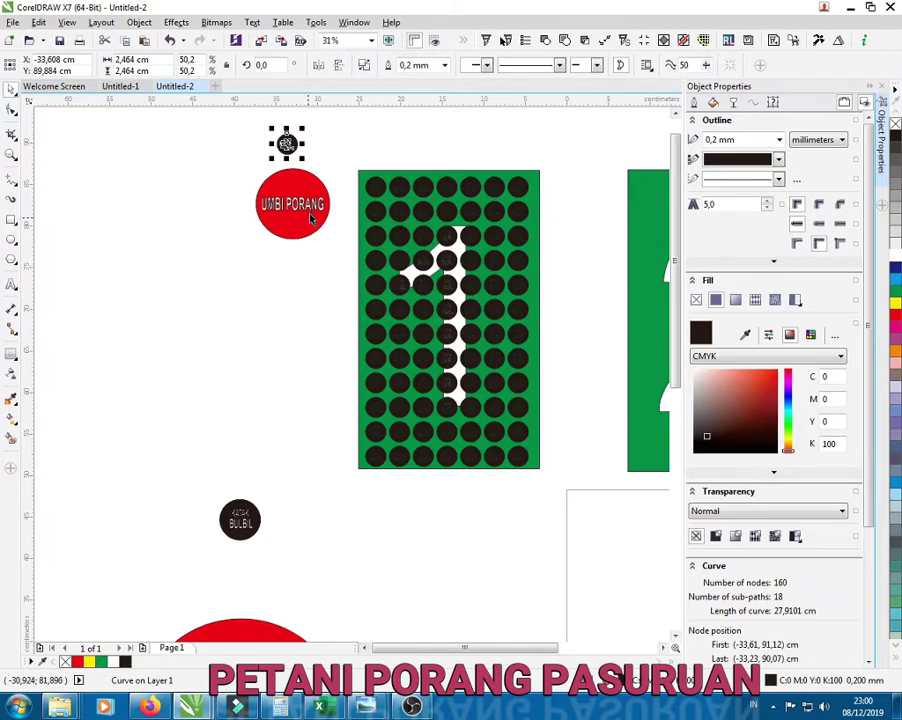
left_click_drag(344, 129, 215, 256)
scroll(283, 175, "down", 2)
scroll(283, 175, "up", 2)
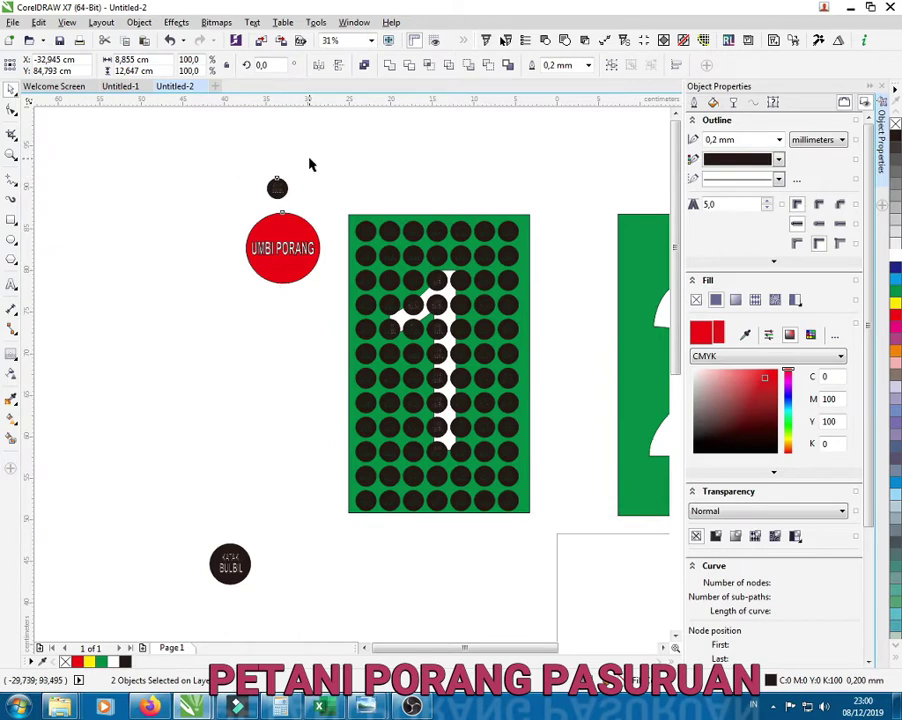
left_click(310, 163)
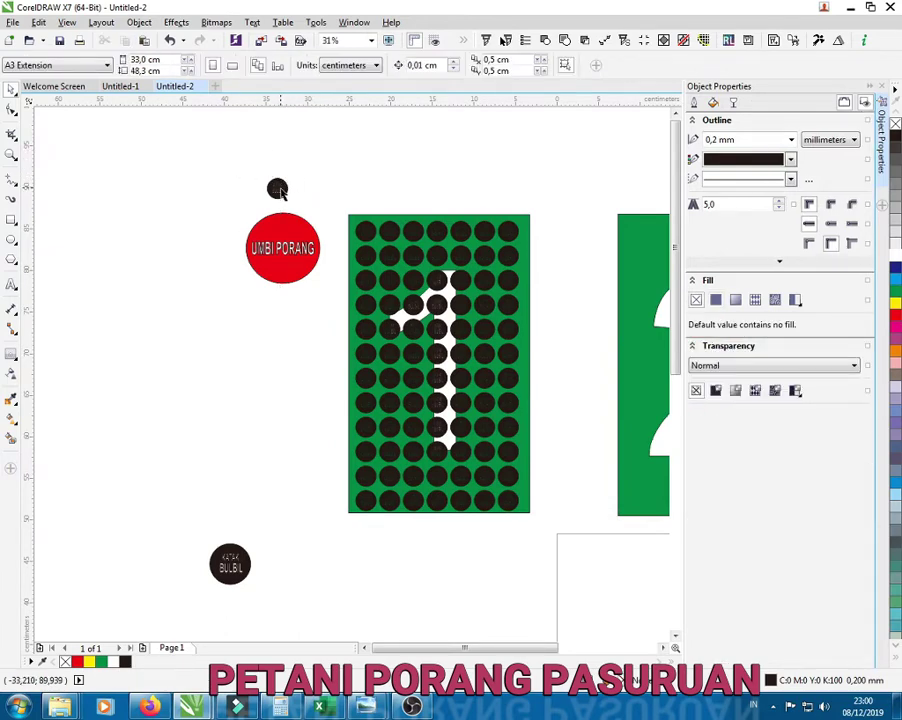
Step: Copy the small black circle and the UMBI PORANG circle together to the space above green rectangle 1
left_click_drag(335, 165, 227, 316)
scroll(247, 277, "down", 2)
left_click_drag(262, 262, 342, 219)
left_click(361, 243)
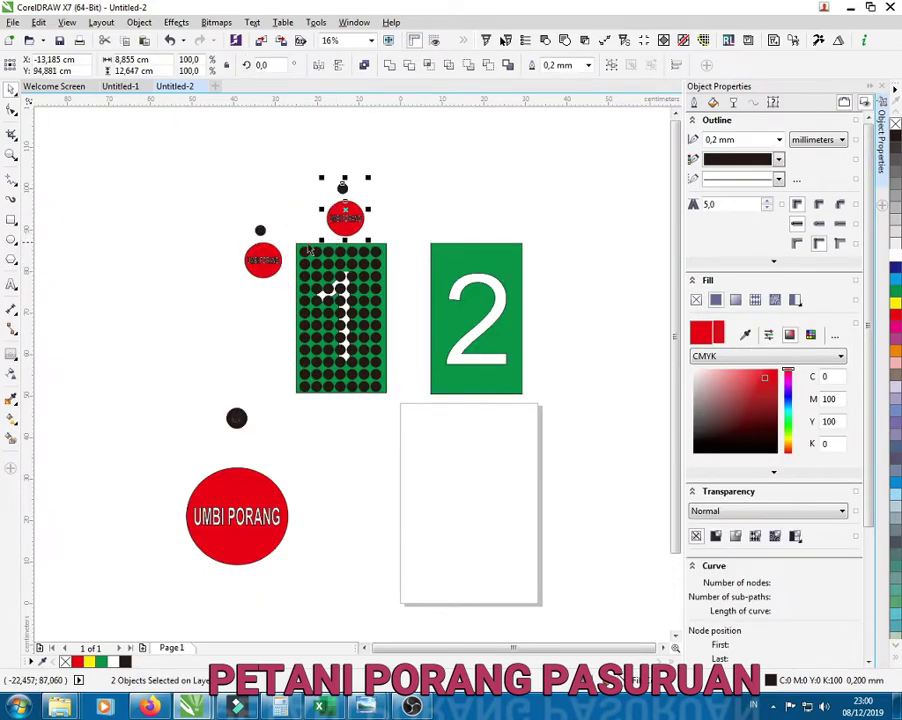
scroll(331, 194, "up", 2)
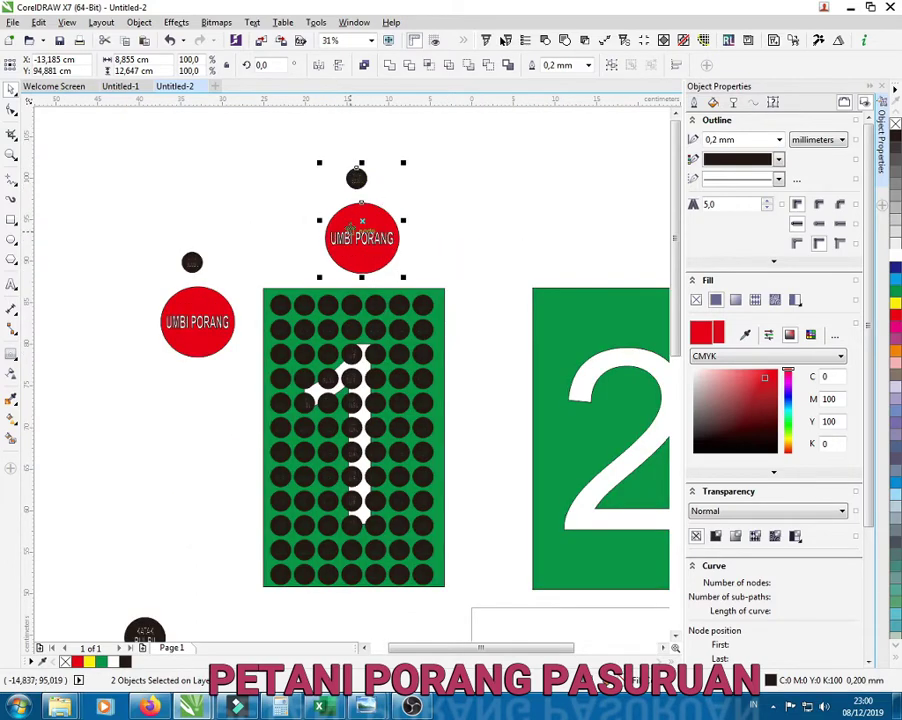
left_click(479, 261)
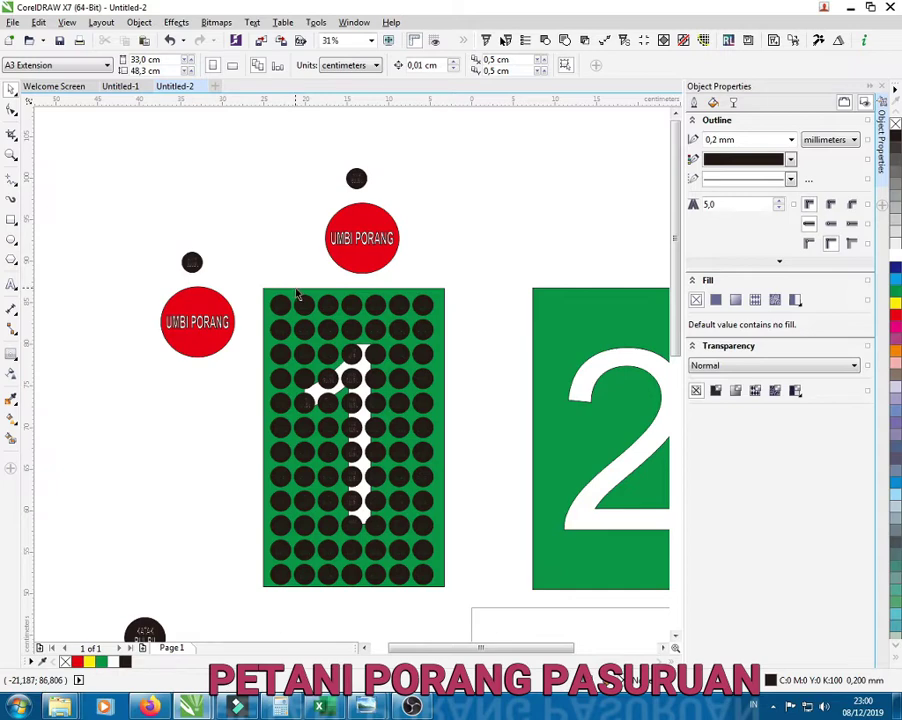
Step: Delete all the black KATAK BULBIL circles inside green rectangle 1
scroll(296, 293, "down", 2)
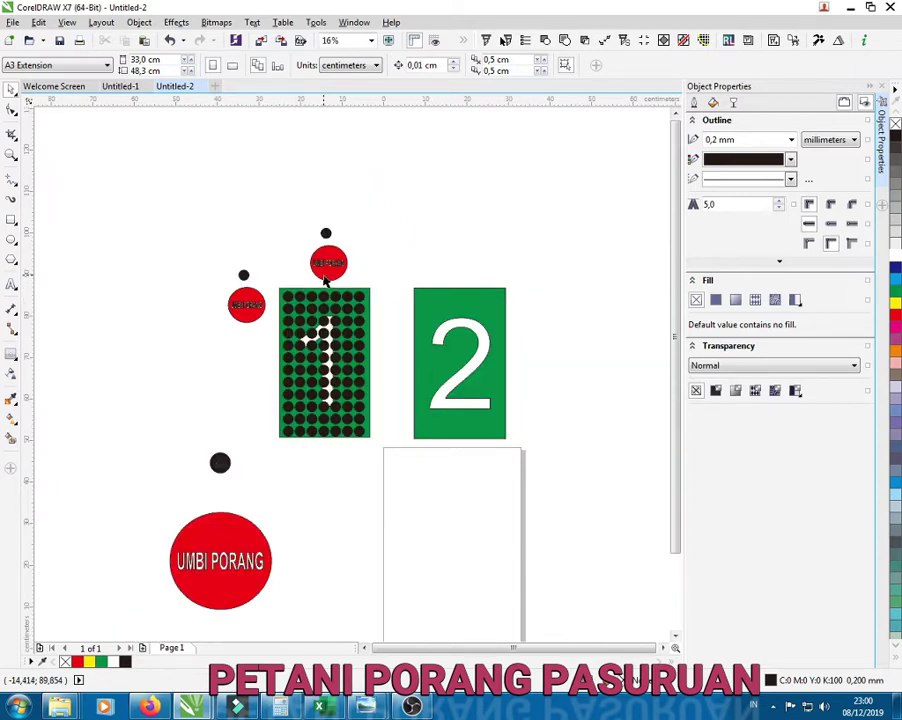
left_click_drag(375, 296, 278, 443)
key("Delete")
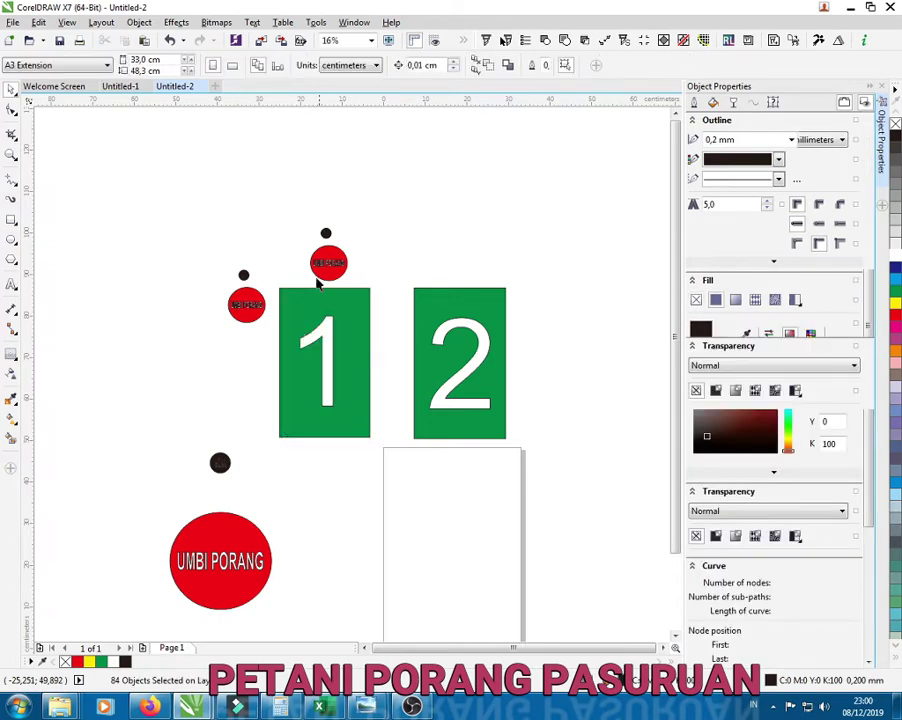
Step: Shrink the UMBI PORANG circle above rectangle 1 to about 2.4 cm wide and place it in the rectangle's upper-left corner
left_click(330, 263)
scroll(349, 285, "up", 4)
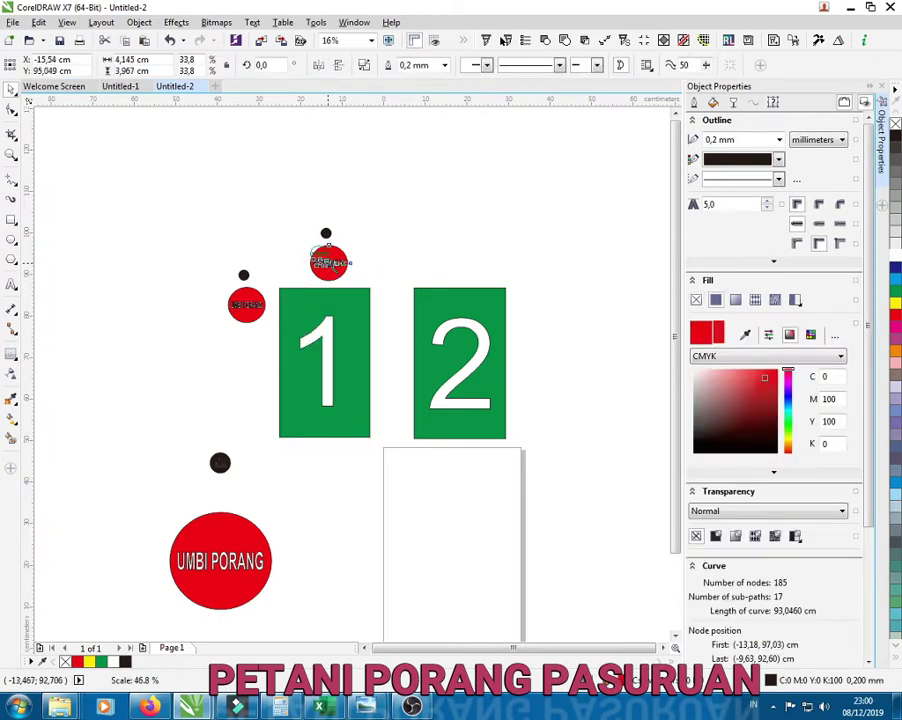
left_click_drag(340, 275, 228, 316)
scroll(285, 232, "down", 2)
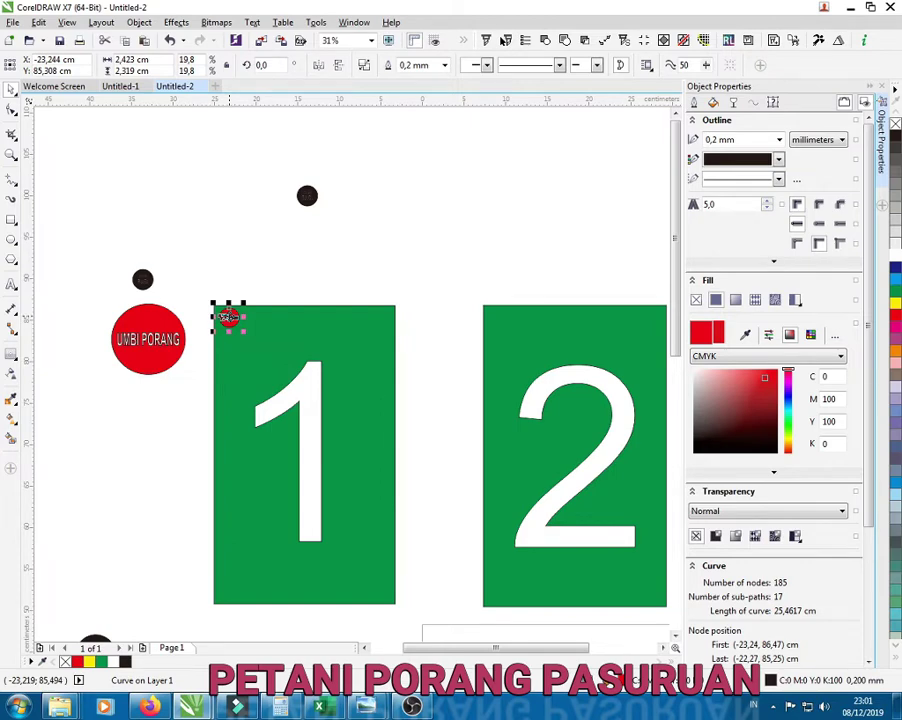
key("Escape")
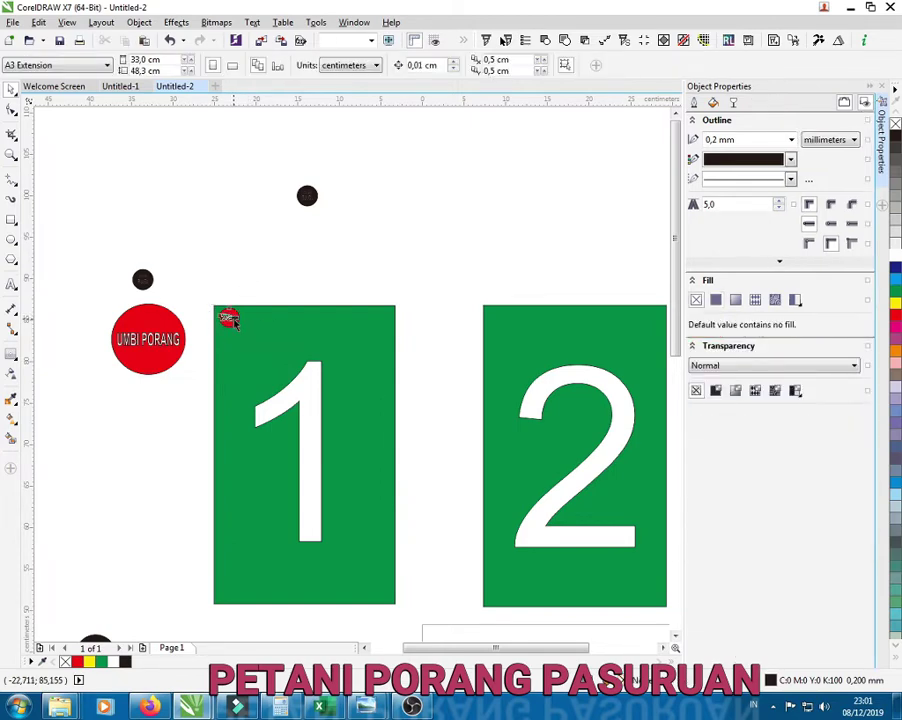
Step: Copy the small UMBI PORANG circle just to its right and repeat the duplication into a row of seven across rectangle 1
left_click(234, 313)
left_click_drag(236, 314, 256, 317)
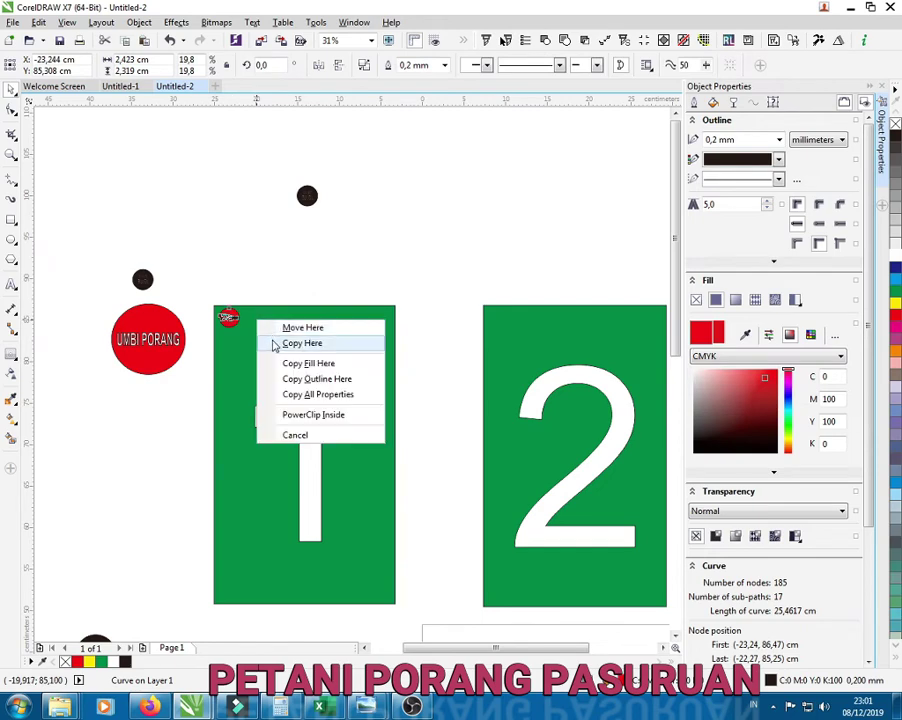
left_click(276, 344)
key("ctrl+r")
key("ctrl+r")
key("ctrl+r")
key("ctrl+r")
key("ctrl+r")
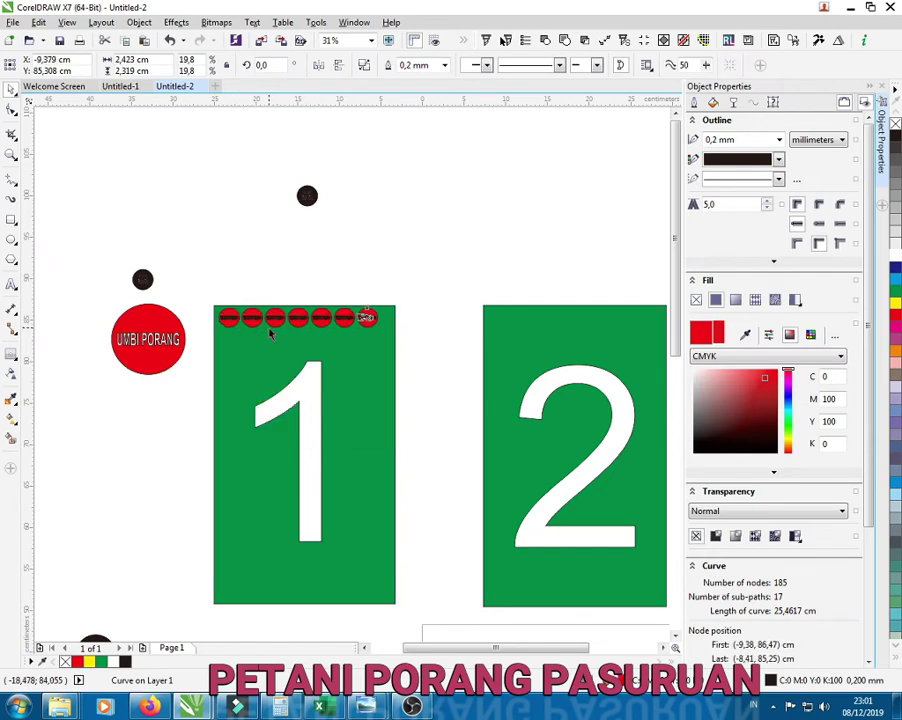
Step: Copy the row of seven red circles directly below itself and repeat the duplication until fourteen rows fill rectangle 1
left_click_drag(408, 295, 236, 342)
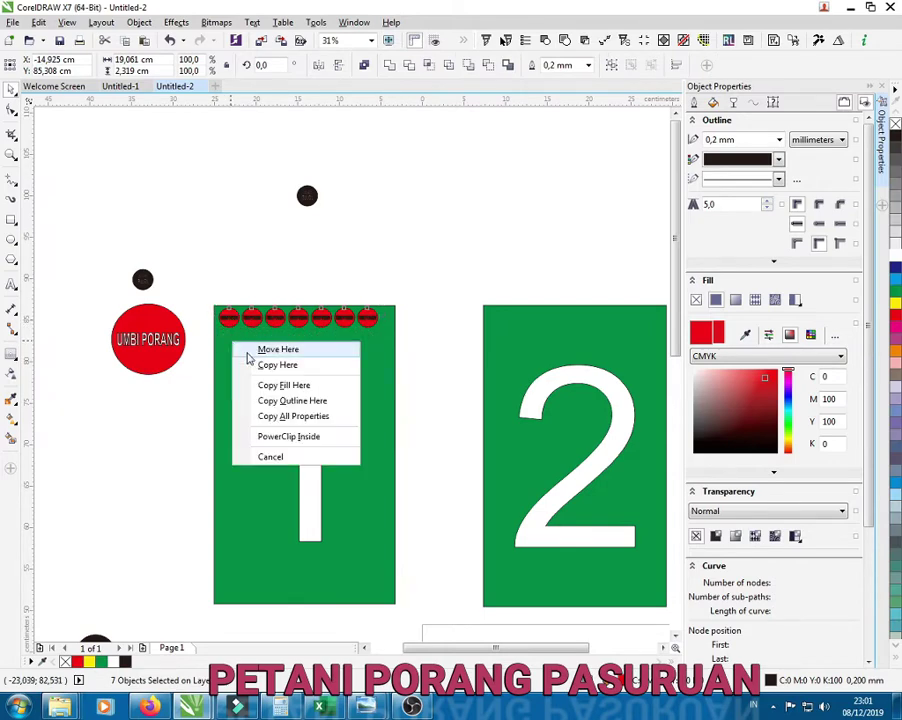
left_click(254, 366)
key("ctrl+r")
key("ctrl+r")
key("ctrl+r")
key("ctrl+r")
key("ctrl+r")
key("ctrl+r")
key("ctrl+r")
key("ctrl+r")
key("ctrl+r")
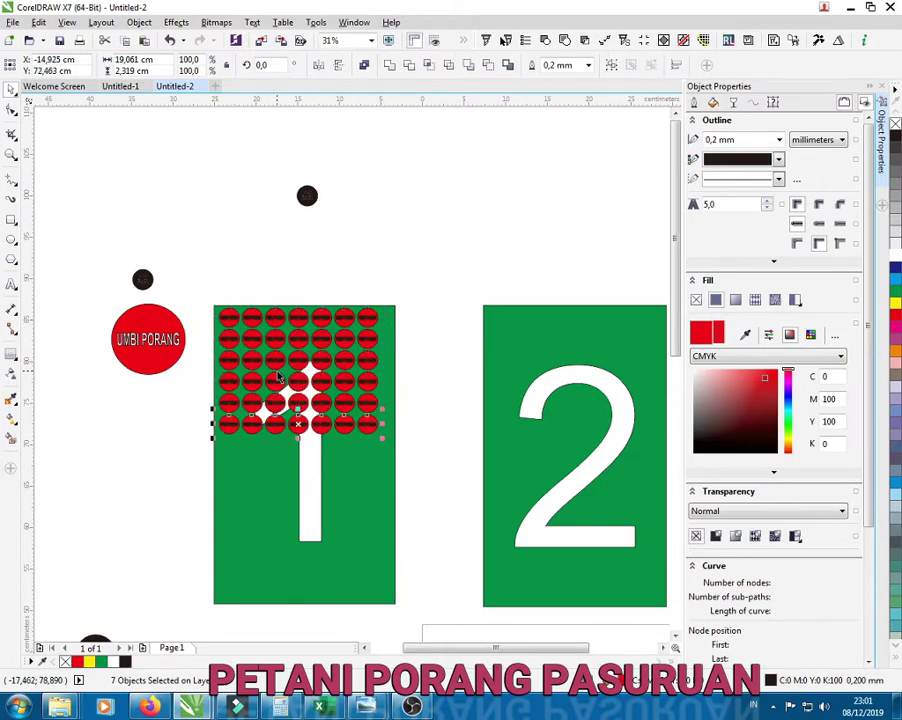
key("ctrl+r")
key("ctrl+r")
key("ctrl+r")
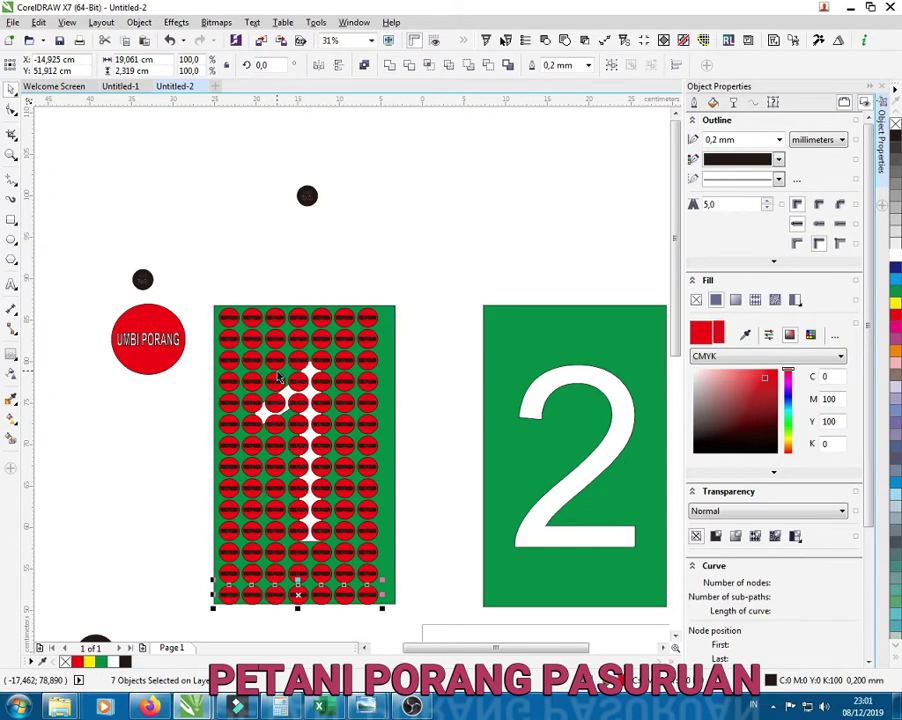
left_click(398, 410)
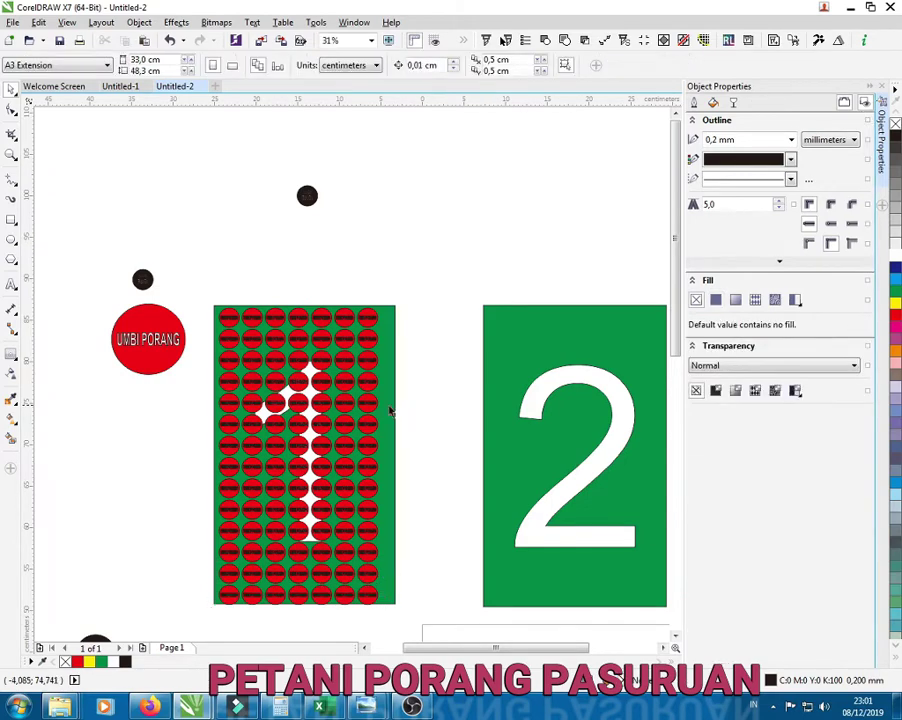
Step: Move the small black circle above rectangle 1 into rectangle 2's upper-left corner and duplicate it rightward into a row of eight
scroll(240, 325, "down", 4)
scroll(248, 396, "up", 2)
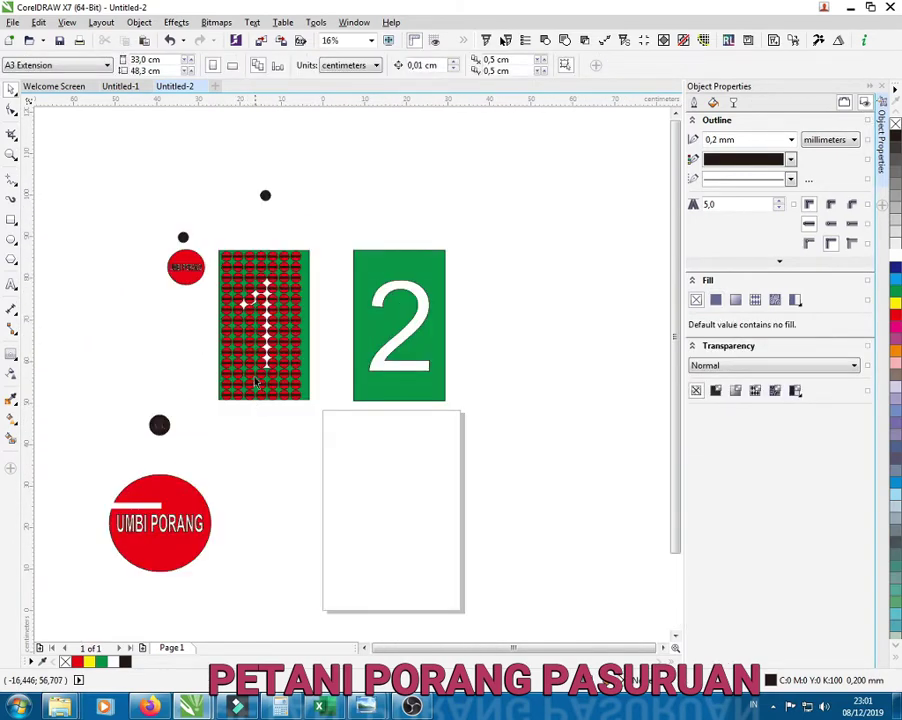
scroll(257, 383, "up", 2)
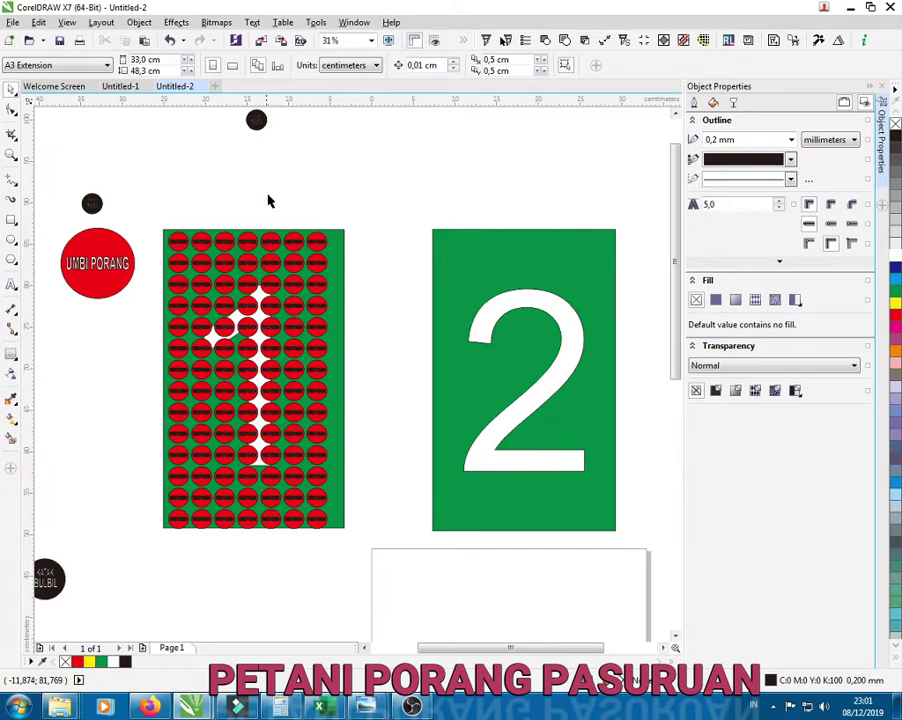
left_click(256, 120)
left_click_drag(424, 218, 471, 250)
left_click(492, 273)
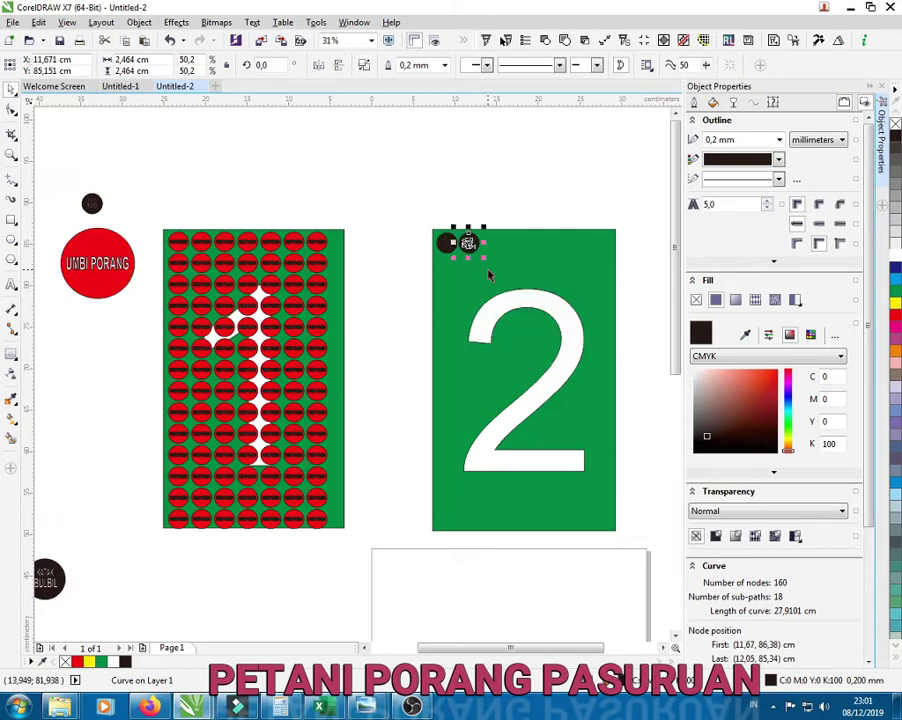
key("ctrl+r")
key("ctrl+r")
key("ctrl+r")
key("ctrl+r")
key("ctrl+r")
key("ctrl+r")
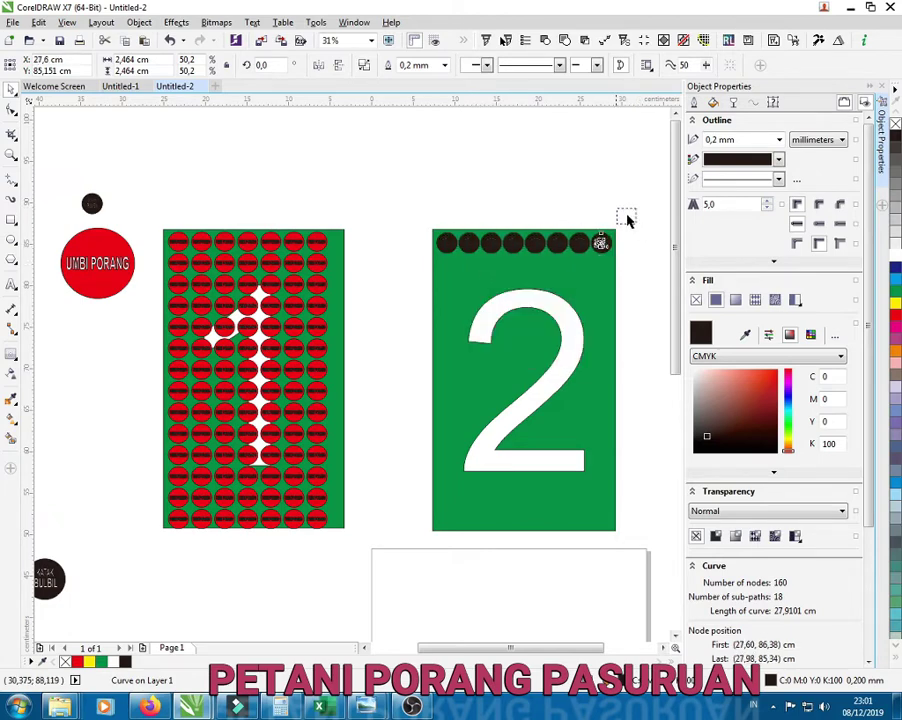
Step: Copy the row of eight black circles directly below itself and repeat the duplication until thirteen rows fill rectangle 2
left_click_drag(634, 207, 450, 264)
left_click(481, 293)
key("ctrl+r")
key("ctrl+r")
key("ctrl+r")
key("ctrl+r")
key("ctrl+r")
key("ctrl+r")
key("ctrl+r")
key("ctrl+r")
key("ctrl+r")
key("ctrl+r")
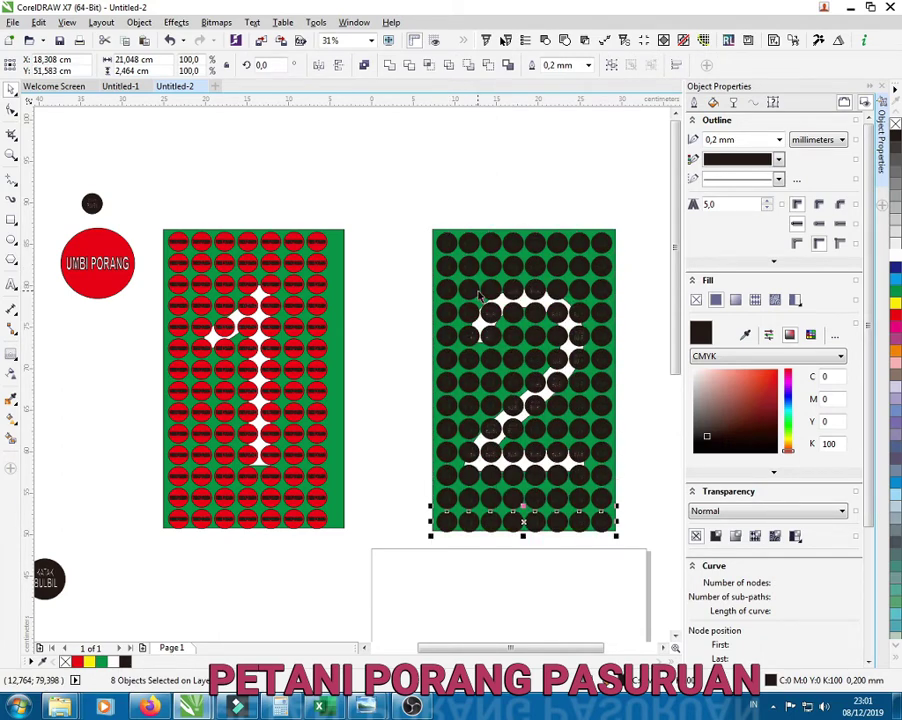
left_click(386, 362)
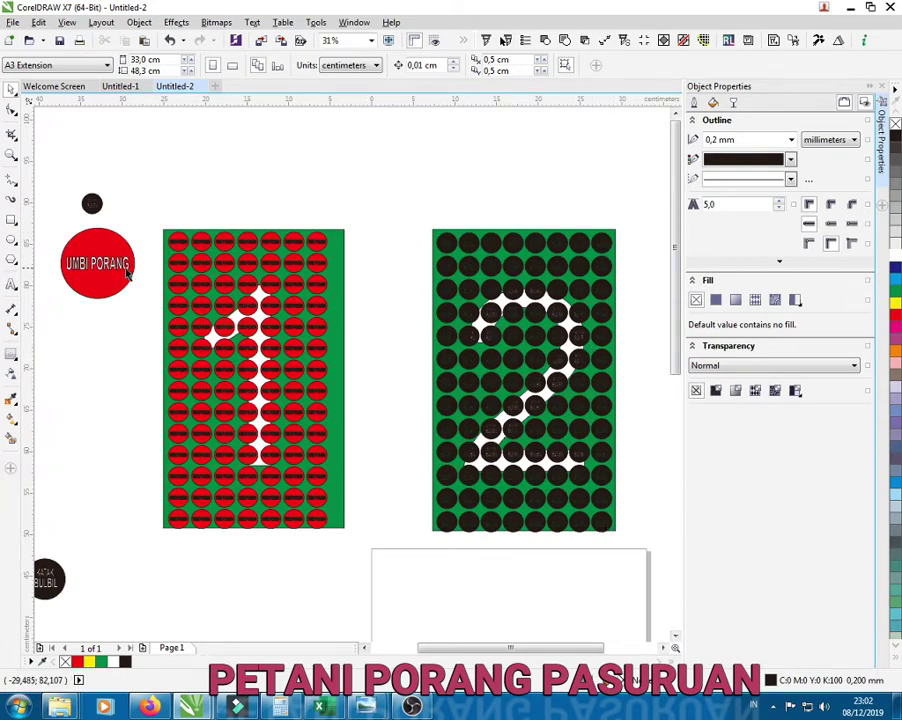
Step: Select all the black circles in rectangle 2 and fill them with red
left_click(458, 243)
left_click_drag(621, 221, 432, 538)
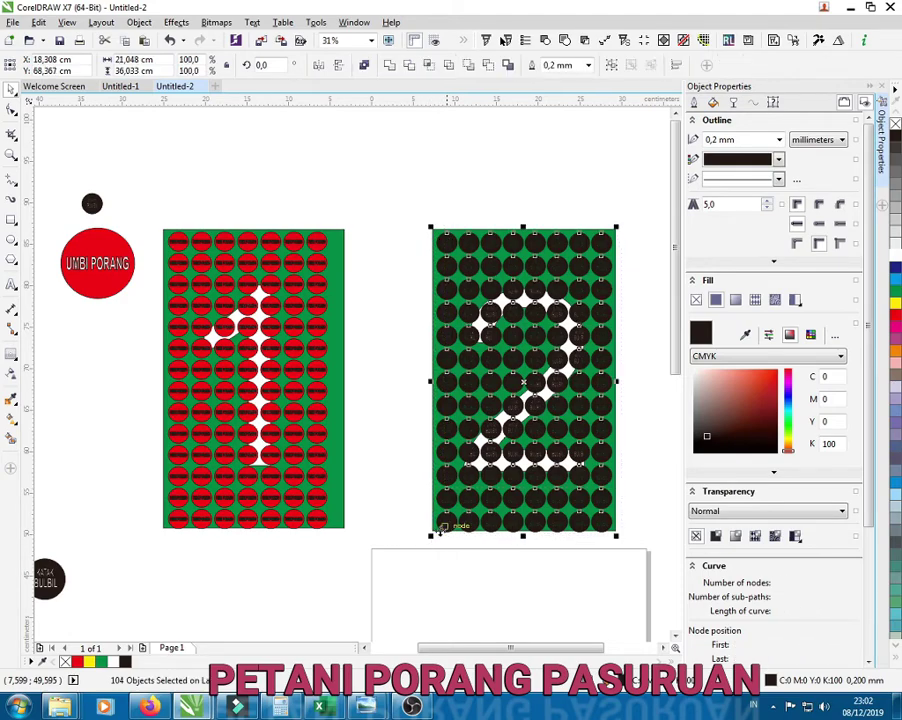
left_click(895, 316)
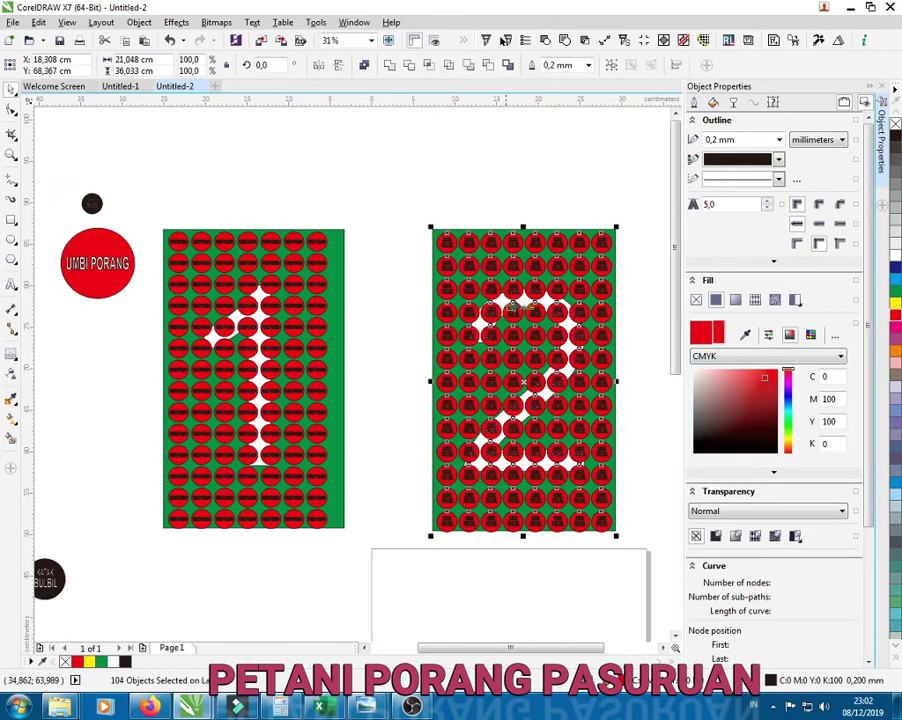
Step: Move the larger KATAK BULBIL circle above rectangle 1 and the small one above rectangle 2
scroll(398, 318, "down", 2)
scroll(398, 318, "up", 2)
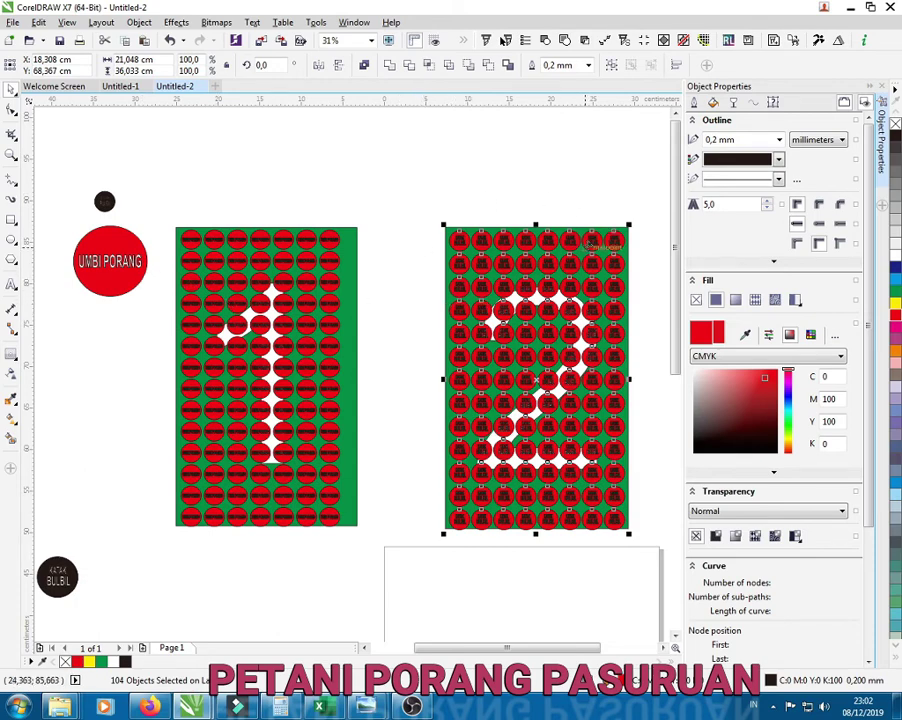
left_click_drag(62, 590, 187, 189)
left_click_drag(104, 200, 457, 179)
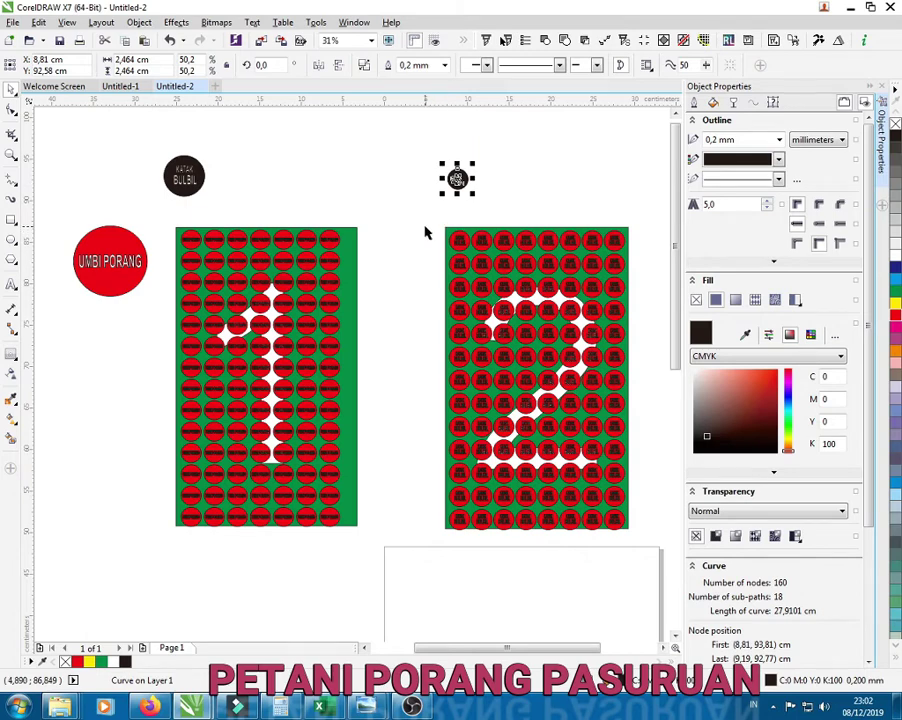
Step: Delete all the red UMBI PORANG circles inside rectangle 1, keeping the green rectangle in its original place
left_click_drag(354, 229, 347, 272)
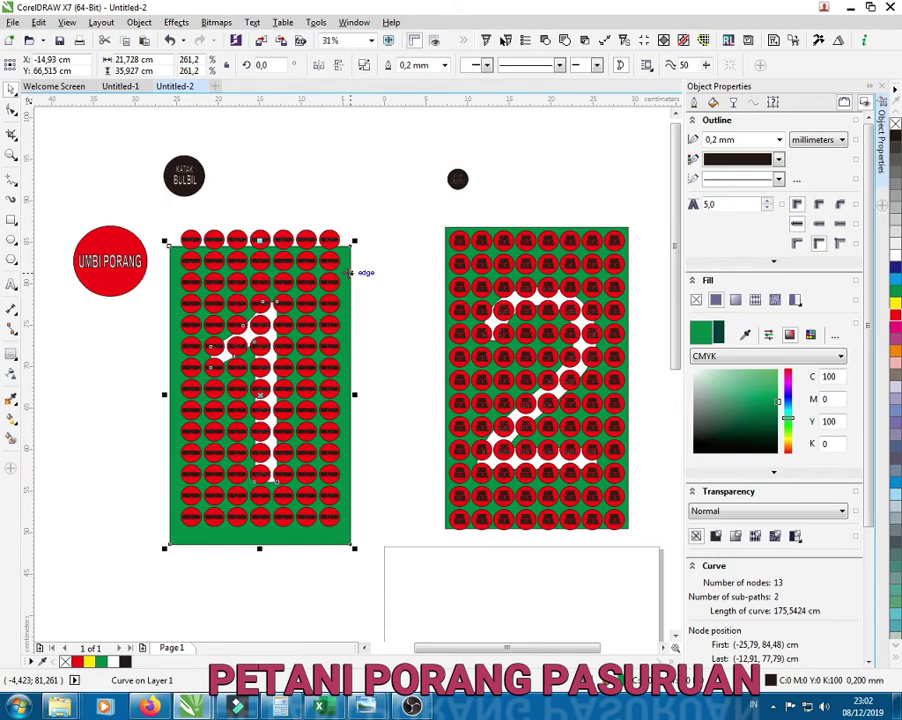
key("ctrl+z")
left_click_drag(349, 557, 175, 232)
key("Delete")
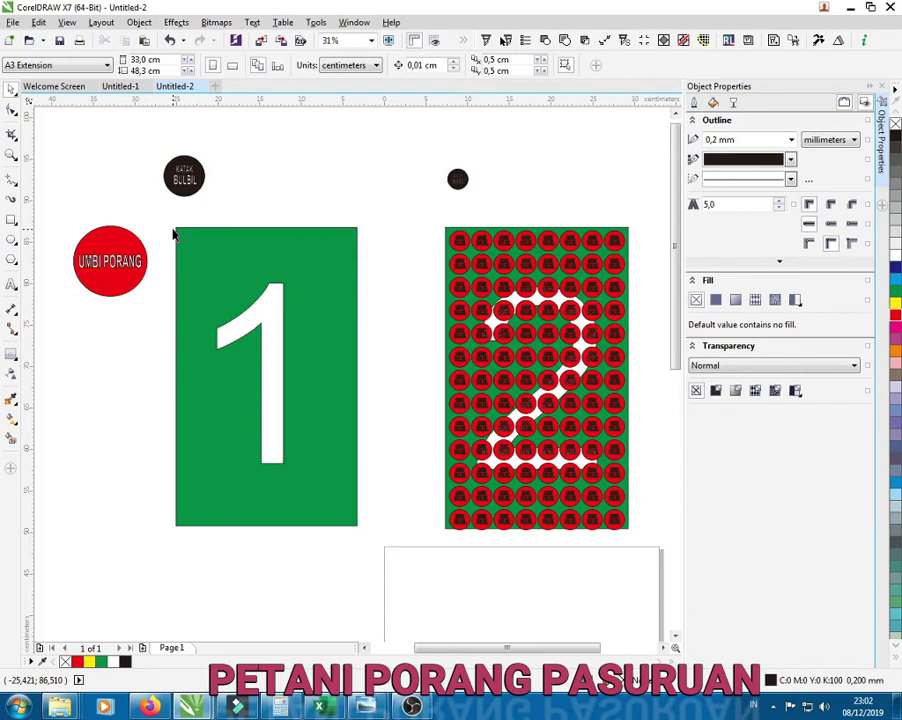
Step: Shrink the larger KATAK BULBIL circle to 2.9 cm in rectangle 1's upper-left corner and place one copy directly beside it
left_click(183, 172)
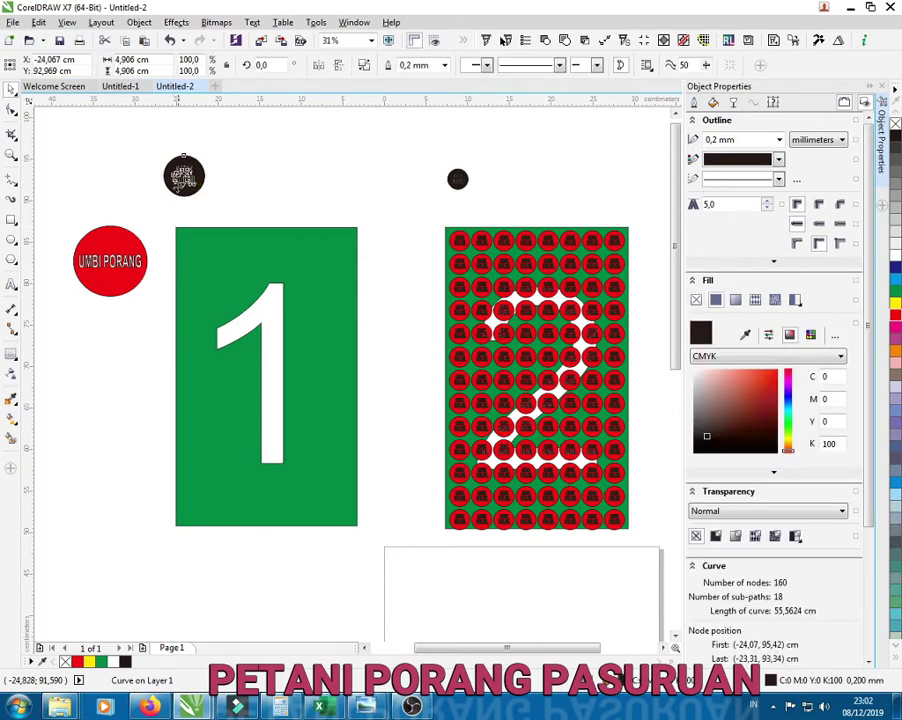
left_click_drag(184, 165, 257, 255)
scroll(190, 239, "up", 2)
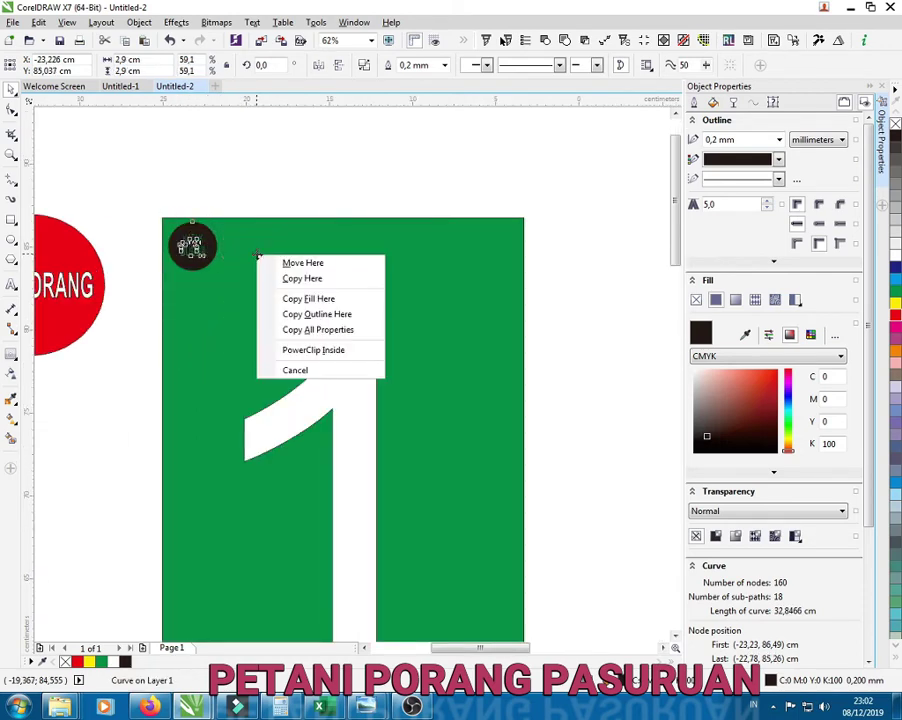
left_click(282, 279)
scroll(243, 250, "down", 4)
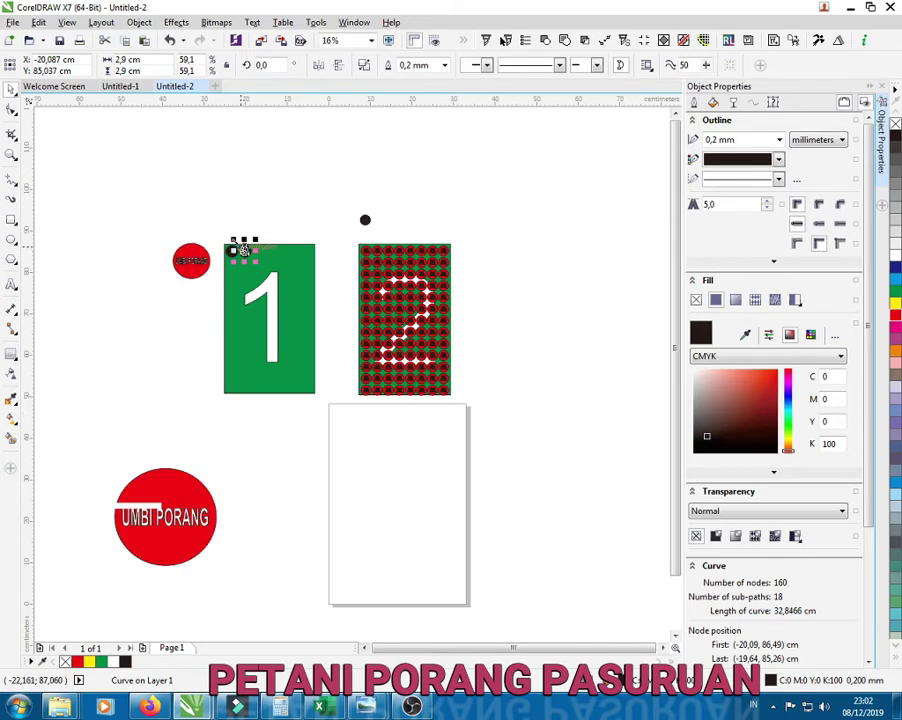
scroll(243, 250, "up", 4)
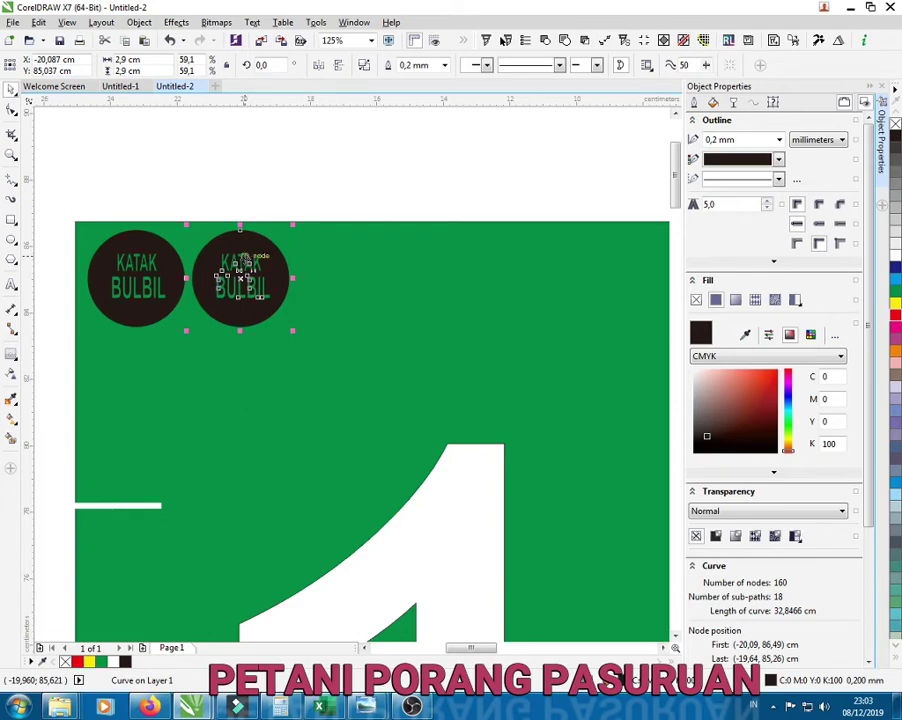
Step: Move the small KATAK BULBIL circle above the gap between rectangles 1 and 2, to about X -1 cm, Y 101 cm
scroll(244, 258, "down", 2)
scroll(398, 266, "down", 1)
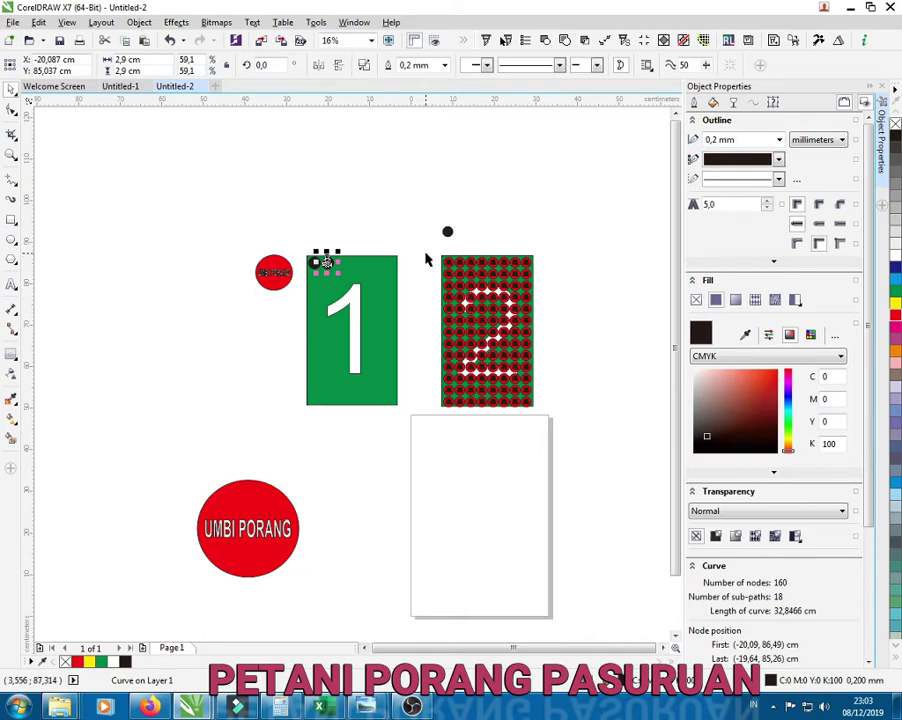
left_click(448, 232)
key("ctrl+z")
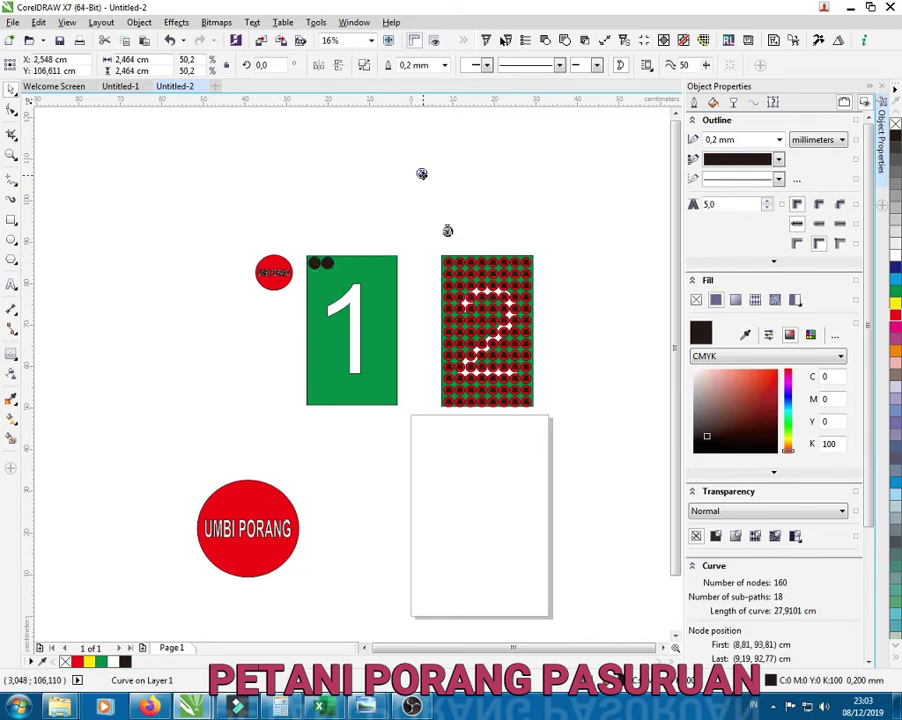
scroll(414, 174, "up", 2)
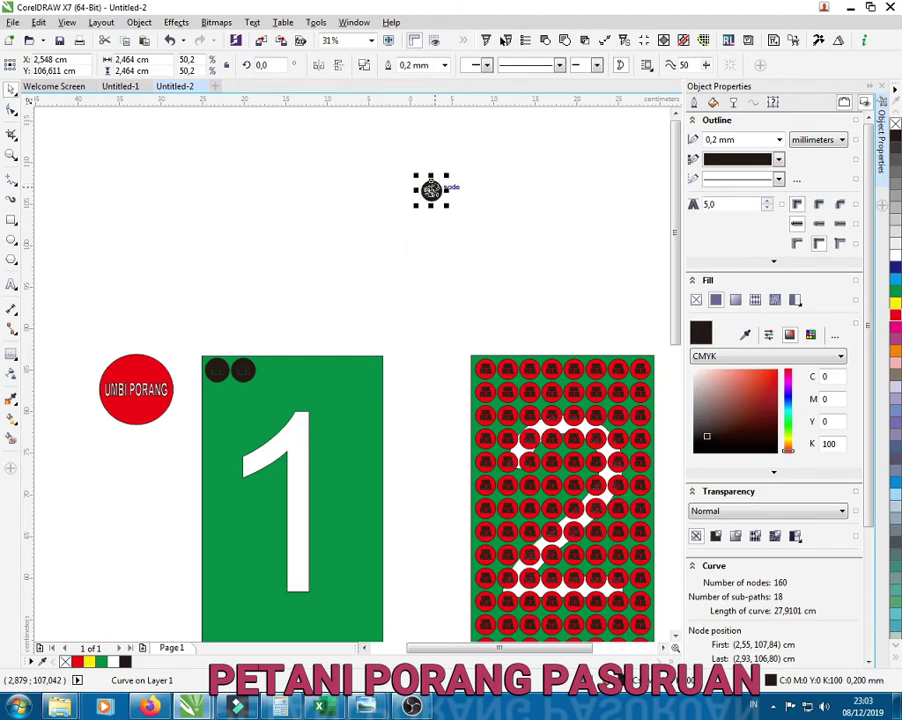
left_click(448, 187)
left_click_drag(431, 190, 400, 237)
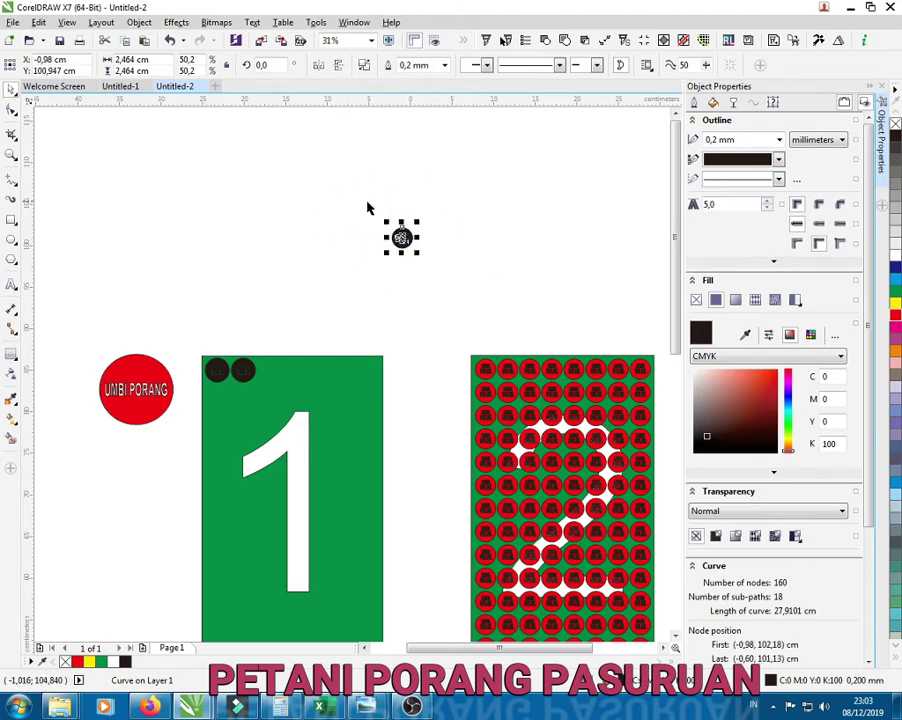
left_click_drag(341, 191, 420, 297)
left_click(431, 270)
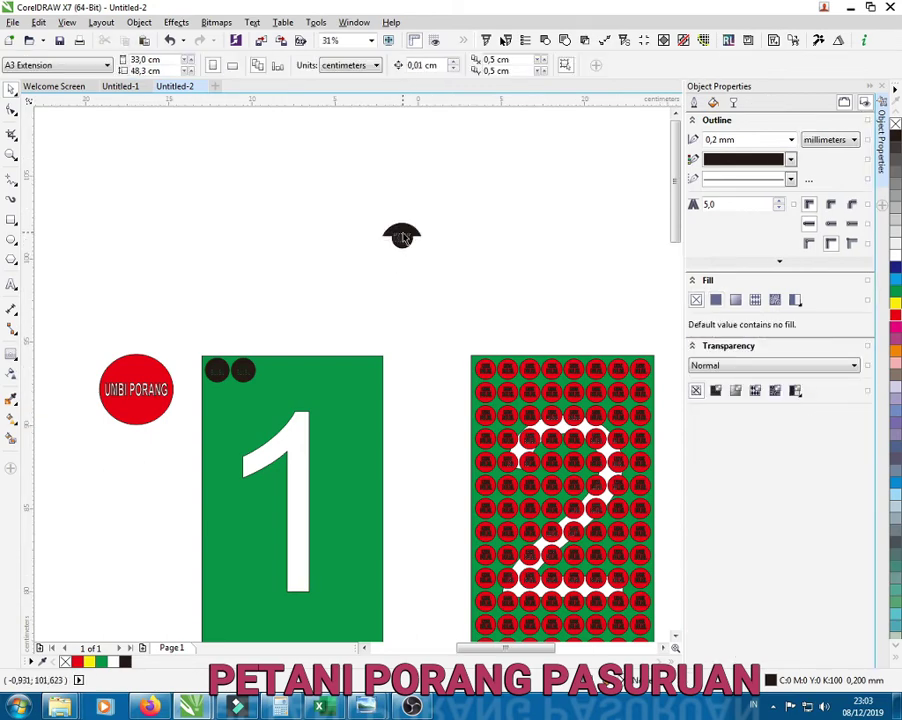
Step: Examine the pair of black KATAK BULBIL circles in rectangle 1 and compare them with the smaller circle above the gap
scroll(402, 237, "up", 2)
scroll(402, 237, "down", 2)
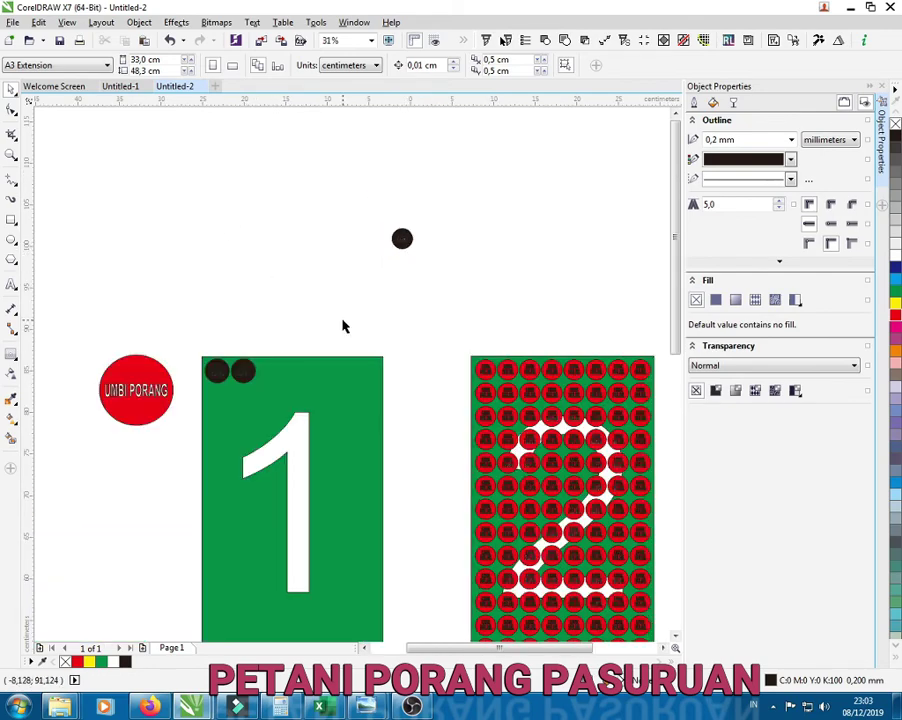
scroll(344, 326, "down", 3)
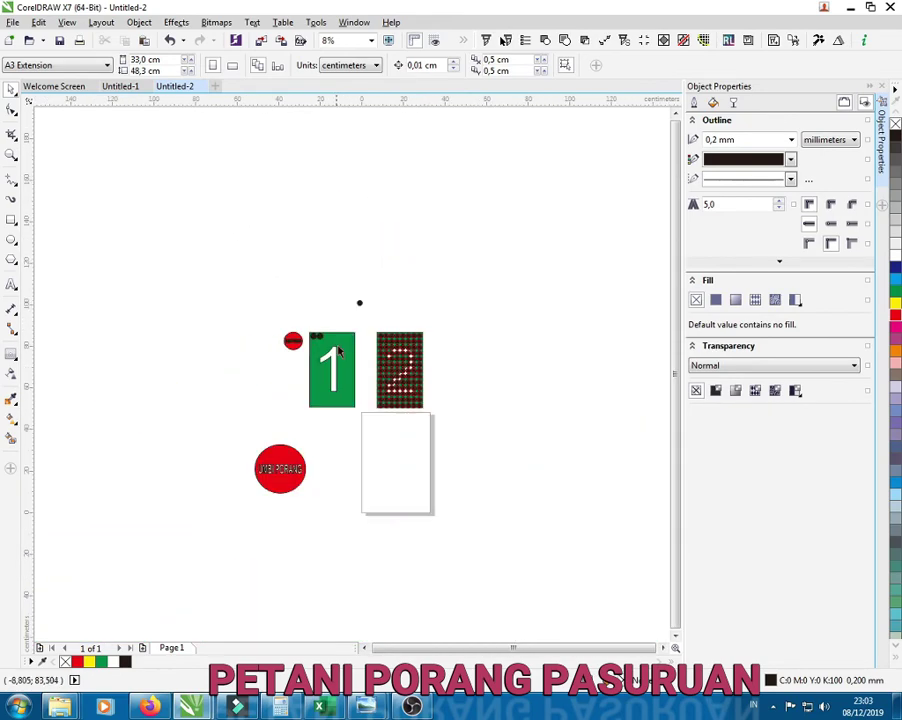
scroll(325, 300, "up", 2)
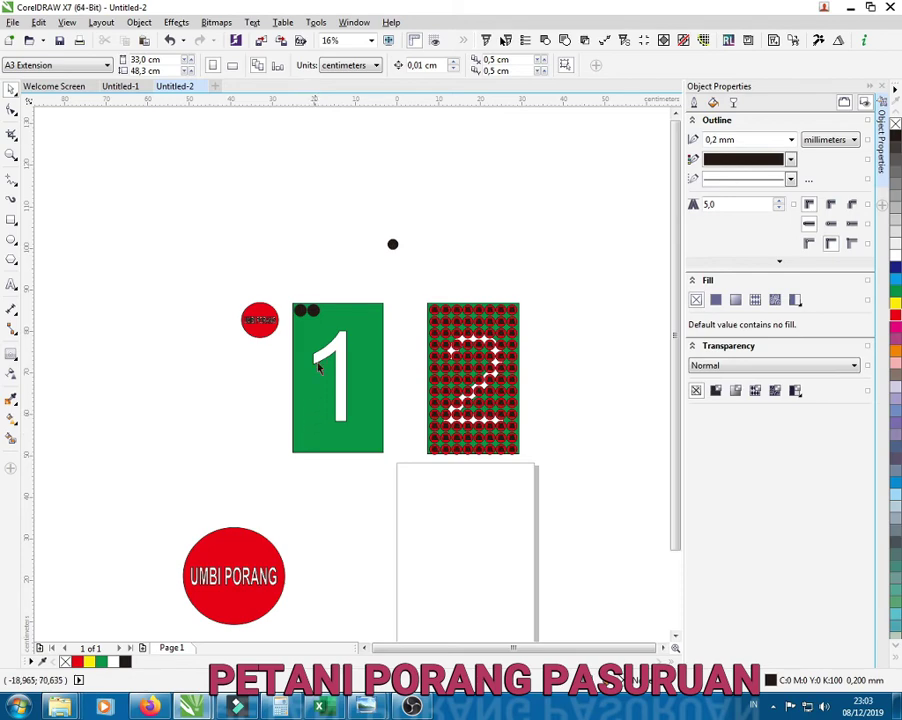
left_click_drag(336, 290, 293, 318)
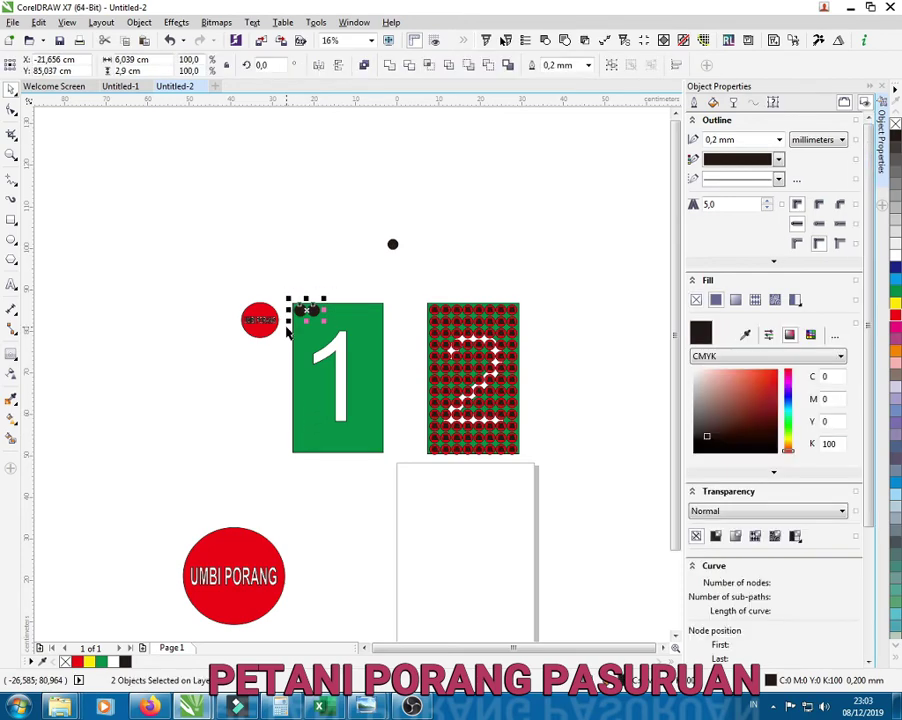
scroll(305, 312, "up", 4)
left_click(350, 266)
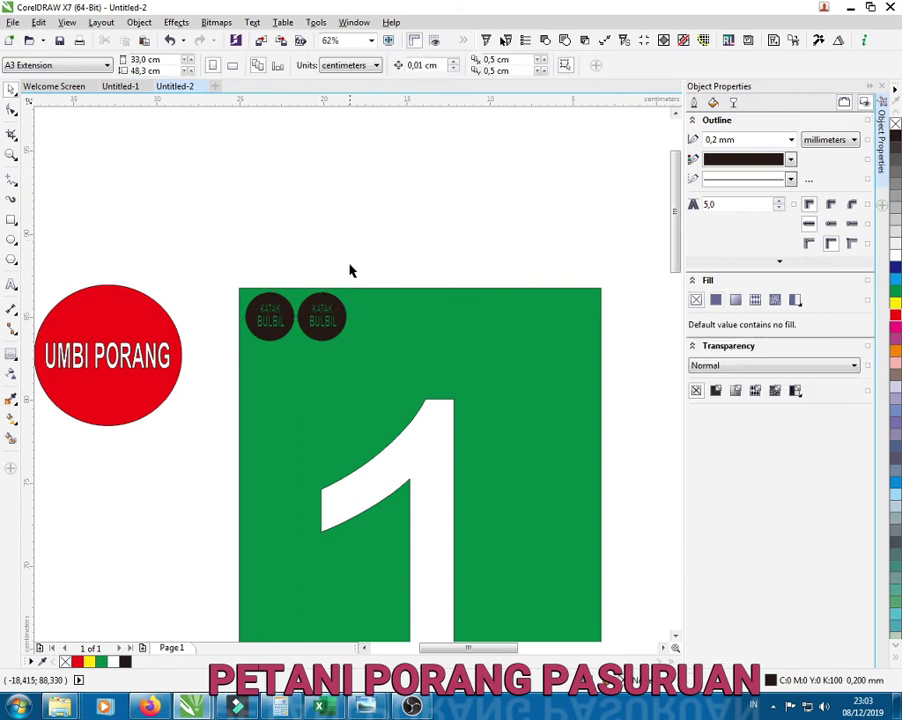
left_click_drag(378, 270, 232, 364)
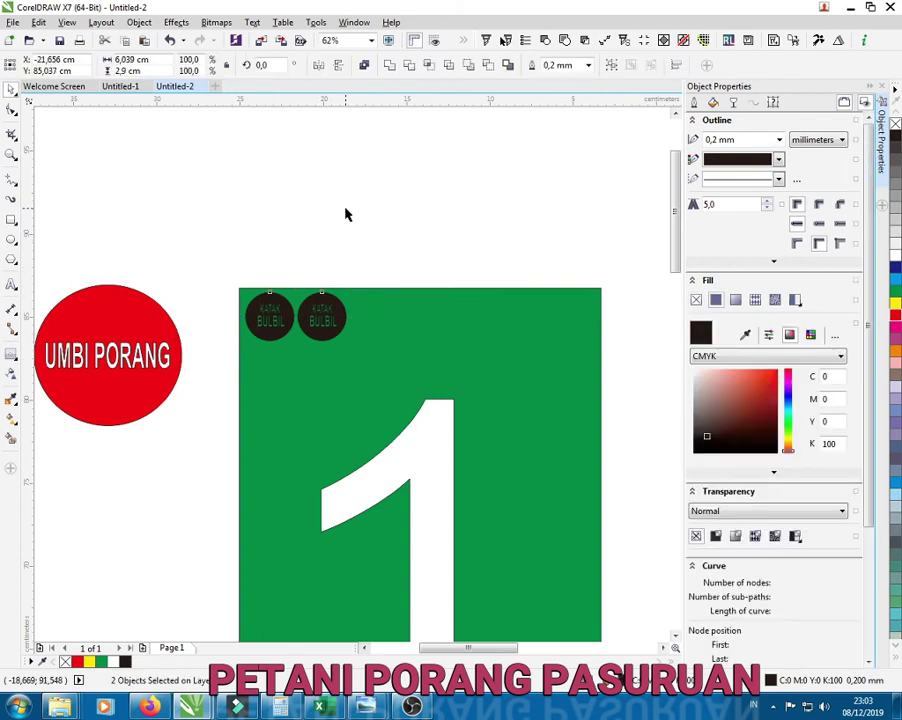
left_click(344, 227)
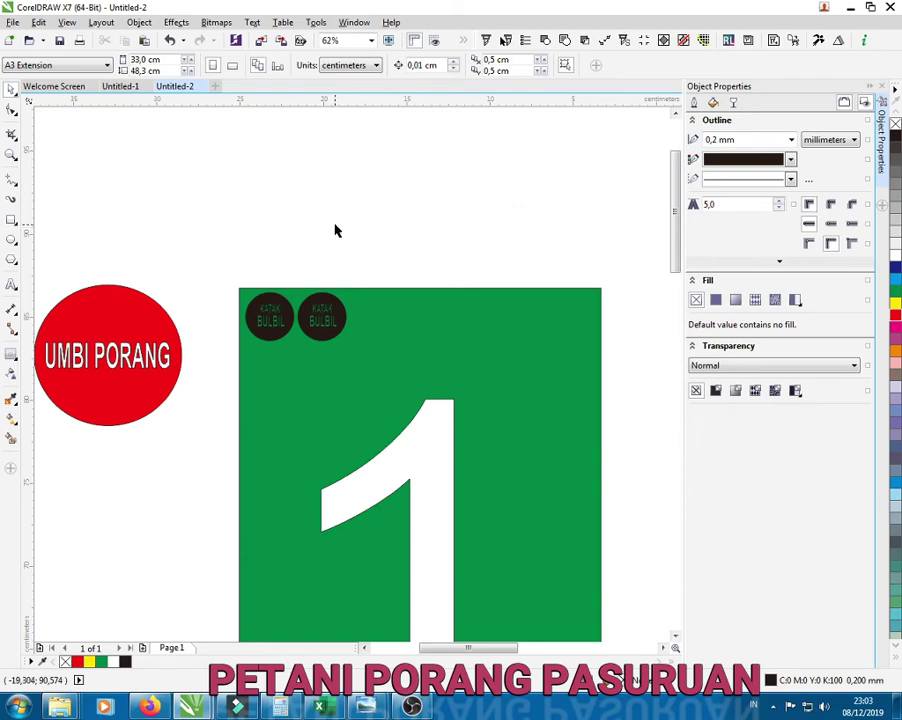
scroll(336, 230, "down", 3)
scroll(340, 250, "up", 1)
scroll(367, 280, "down", 1)
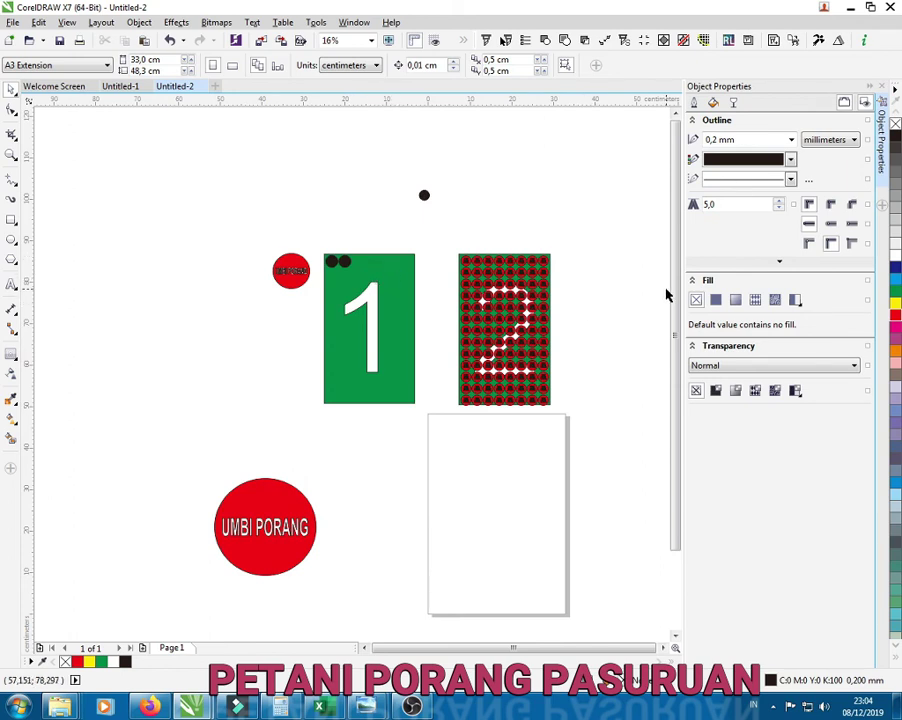
left_click(663, 648)
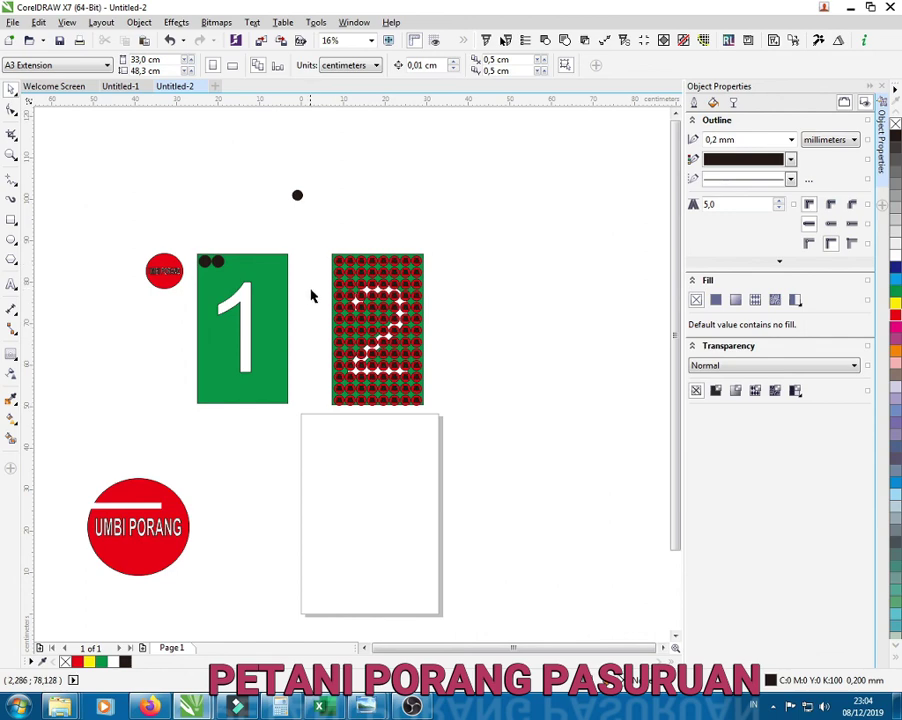
Step: Examine the red KATAK BULBIL circles in rectangle 2 up close and across the whole plot
scroll(316, 302, "up", 2)
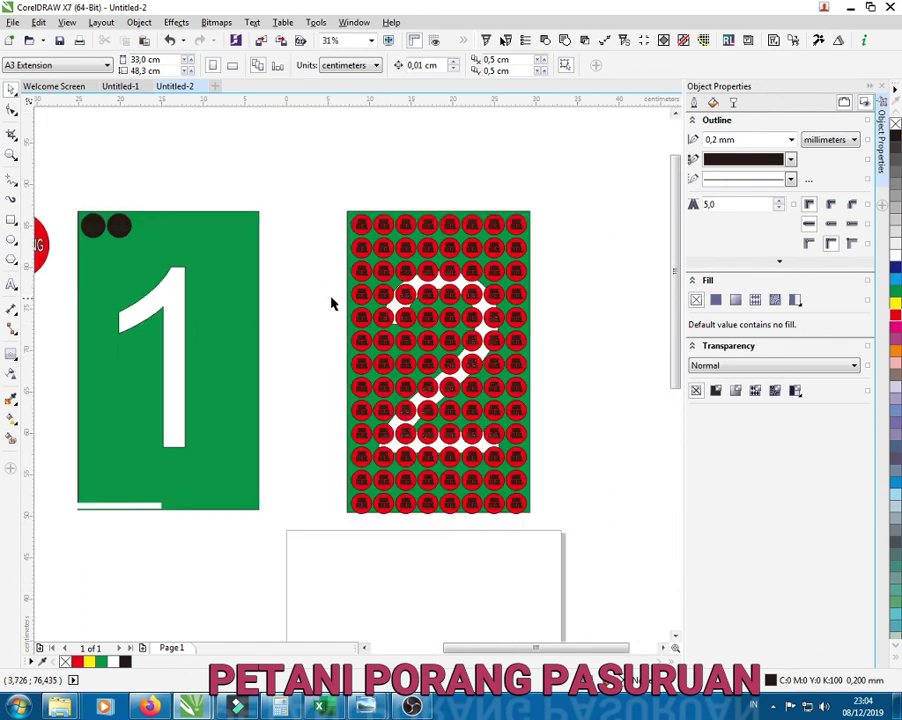
scroll(394, 308, "up", 4)
scroll(414, 301, "up", 1)
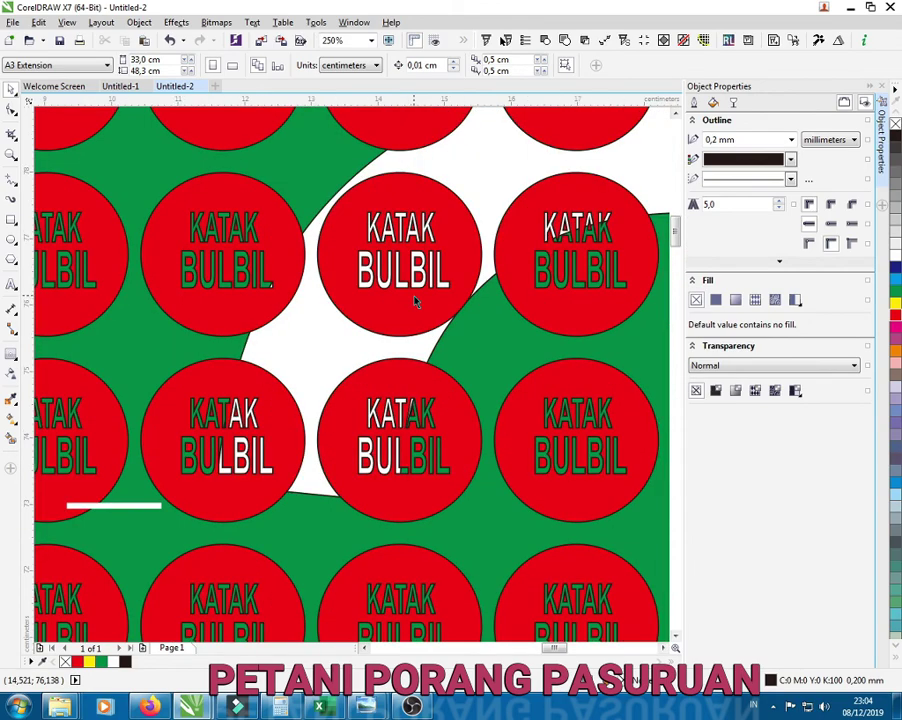
scroll(414, 301, "down", 1)
scroll(416, 302, "down", 4)
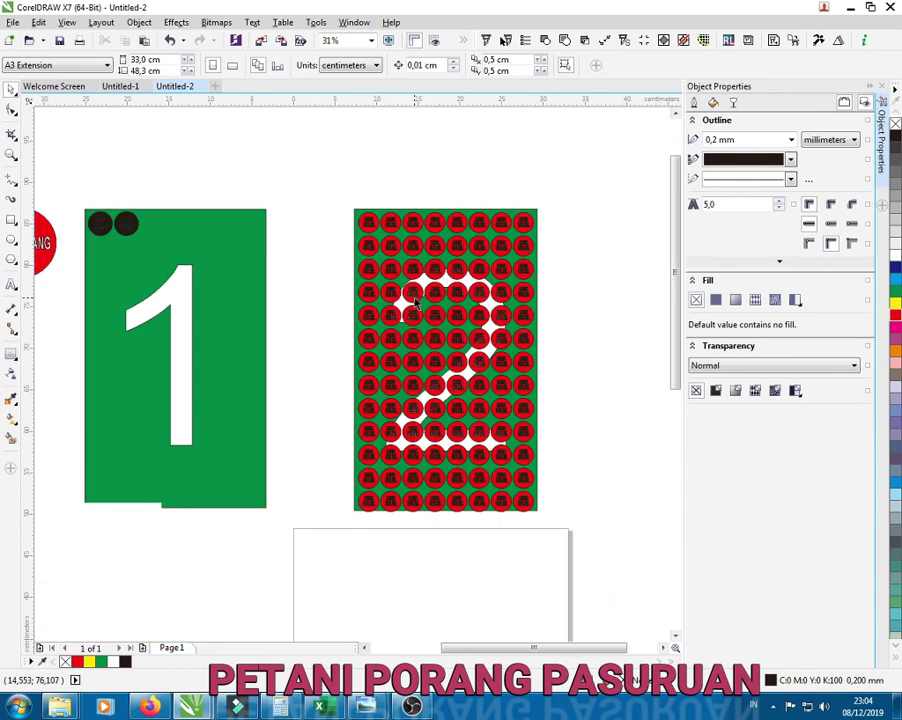
scroll(416, 302, "down", 2)
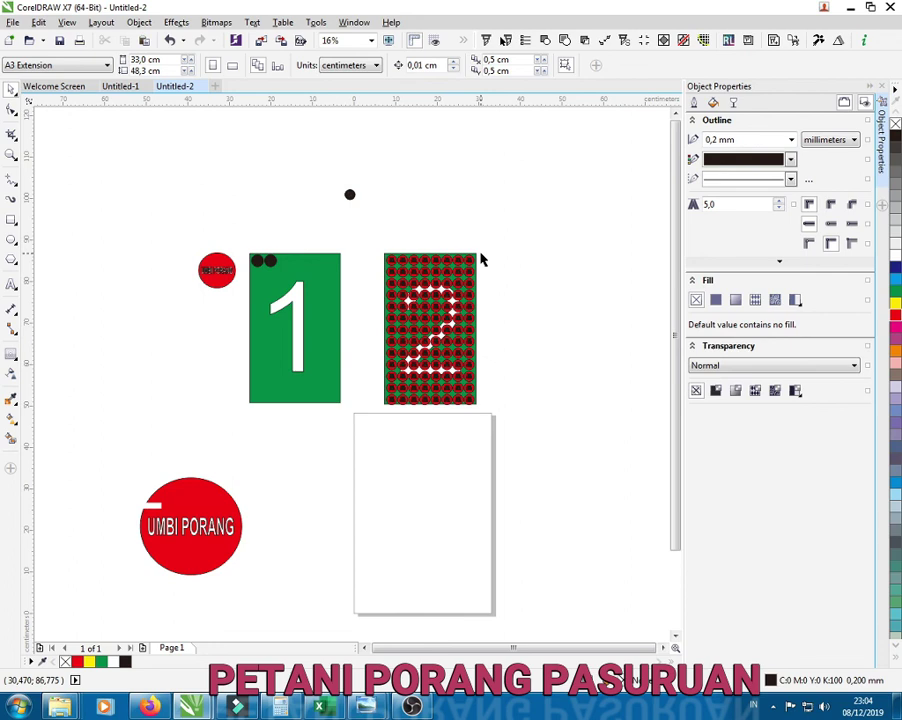
left_click_drag(480, 256, 380, 402)
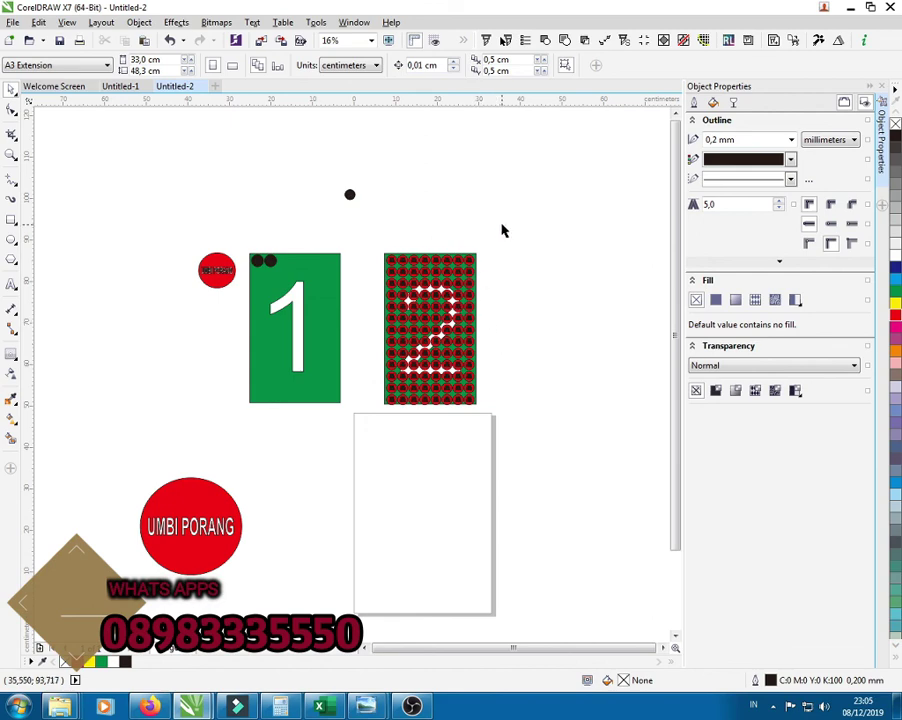
Step: Switch to the OBS window
left_click(411, 706)
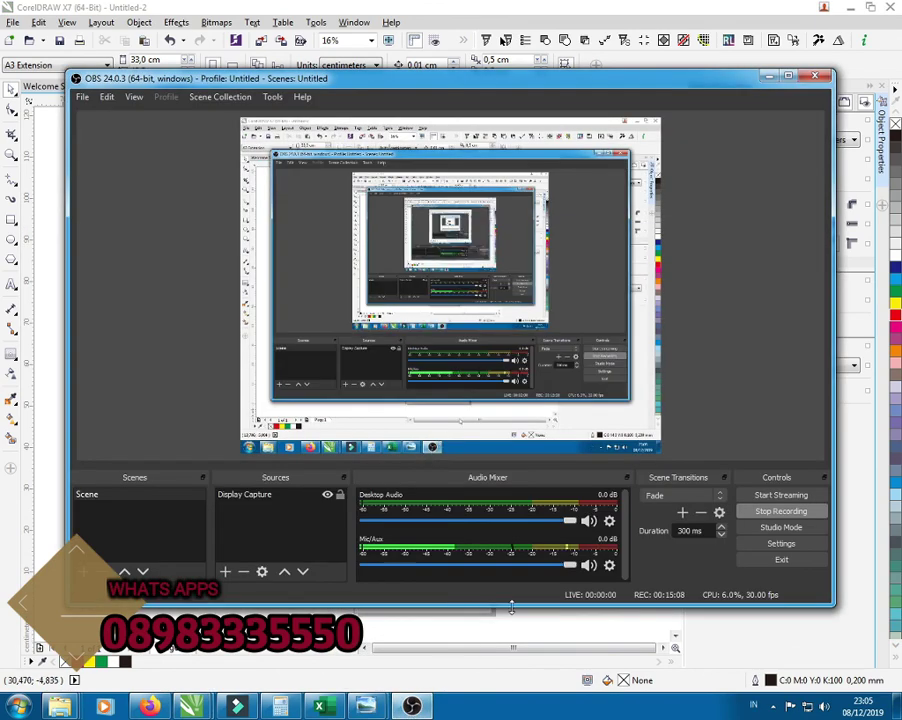